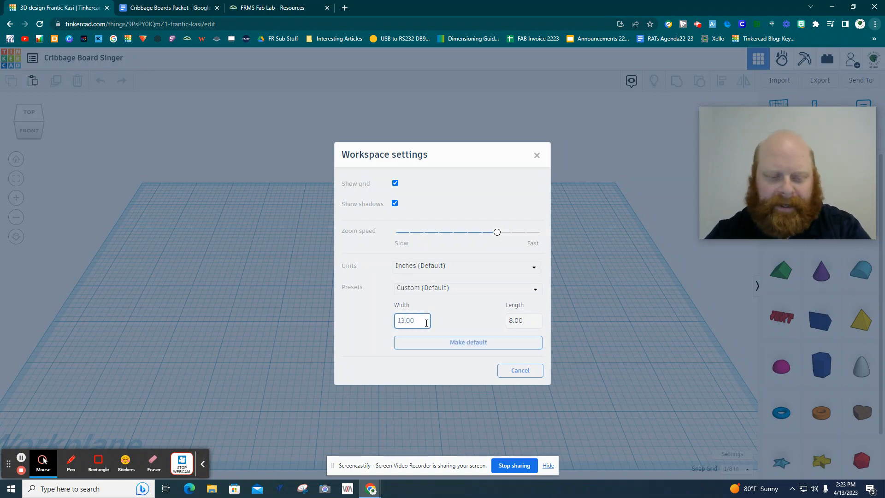
# - Set the workplane size to 20 inches wide by 10 inches long and save it as the default
pyautogui.press('BackSpace')
pyautogui.press('BackSpace')
pyautogui.press('BackSpace')
pyautogui.press('BackSpace')
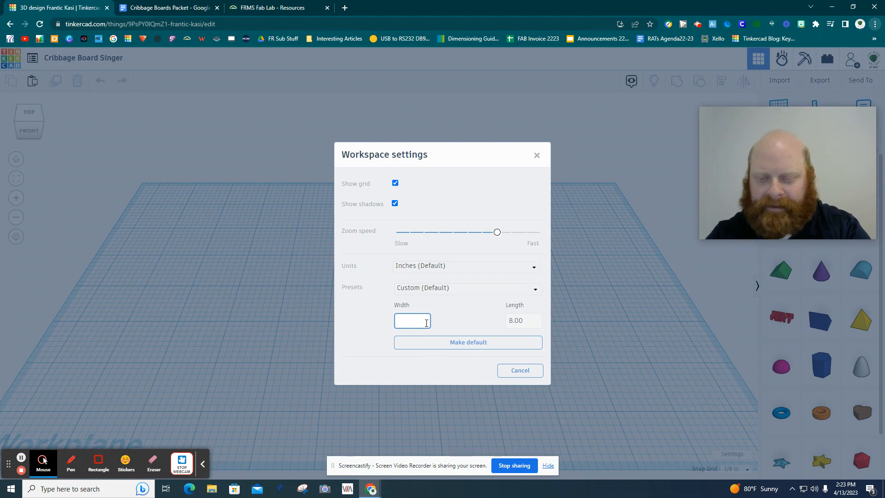
pyautogui.write('20')
pyautogui.press('Tab')
pyautogui.write('10')
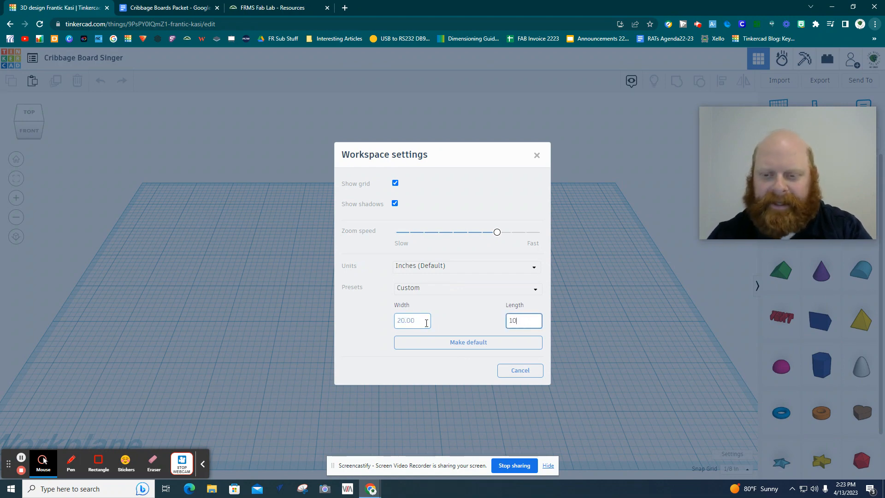
pyautogui.click(446, 348)
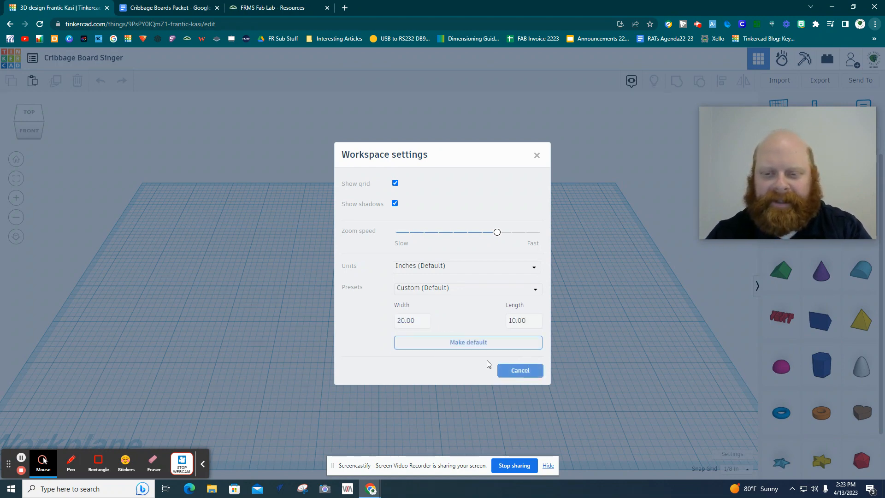
pyautogui.click(288, 328)
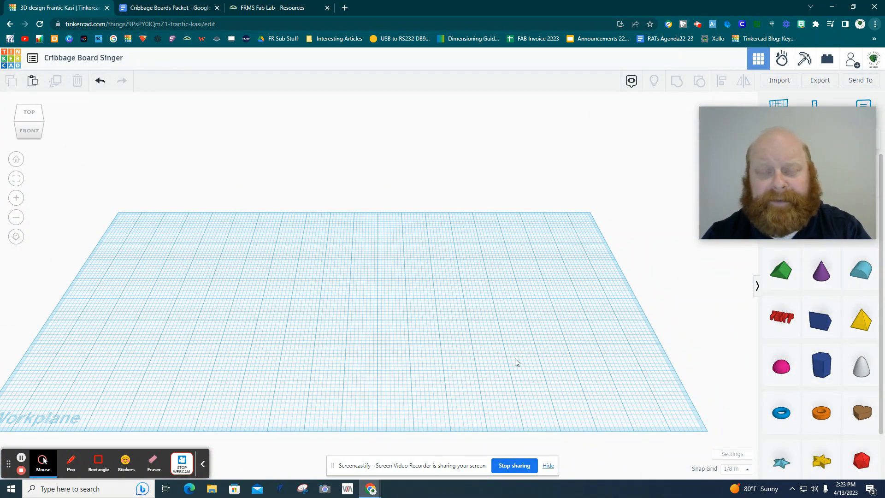
# - Place a box near the workplane's back-left corner and size its base to 18 by 7 inches
pyautogui.moveTo(825, 166)
pyautogui.moveTo(825, 166); pyautogui.dragTo(714, 120)
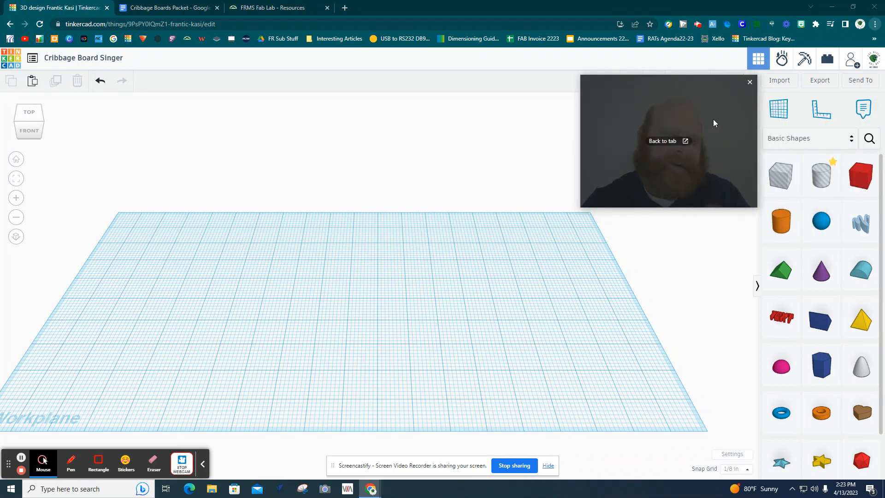
pyautogui.moveTo(864, 184); pyautogui.dragTo(150, 248)
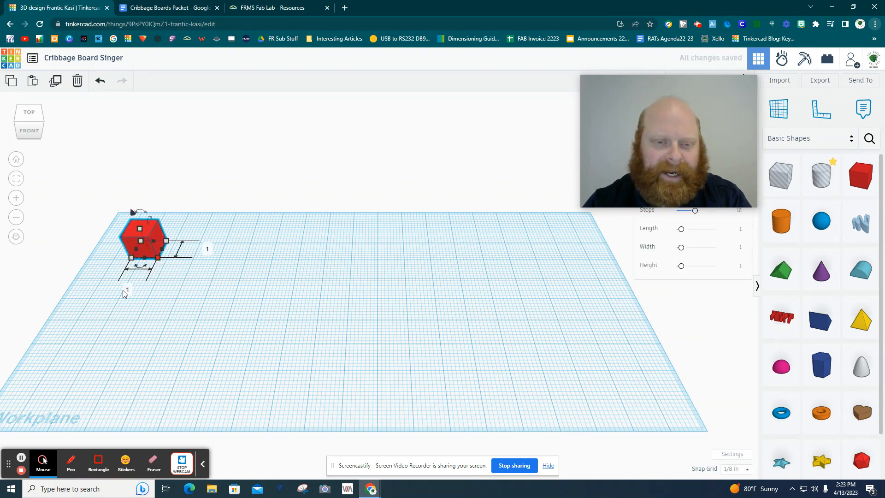
pyautogui.write('1')
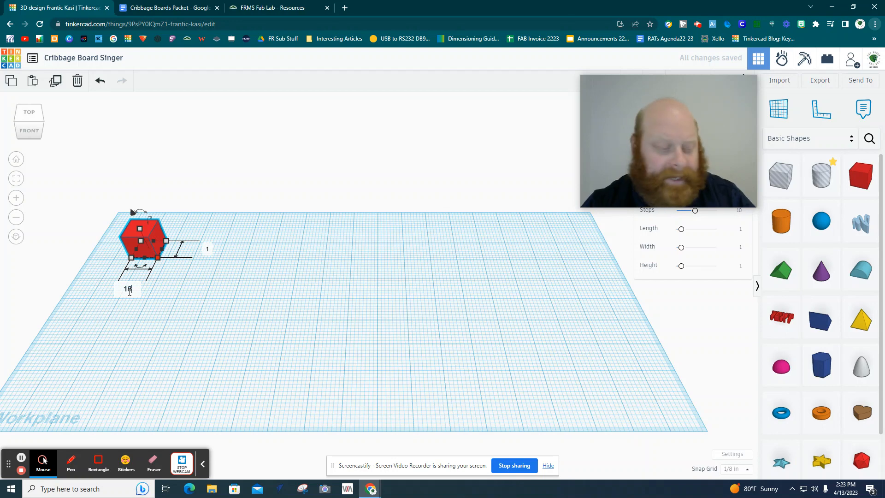
pyautogui.press('Return')
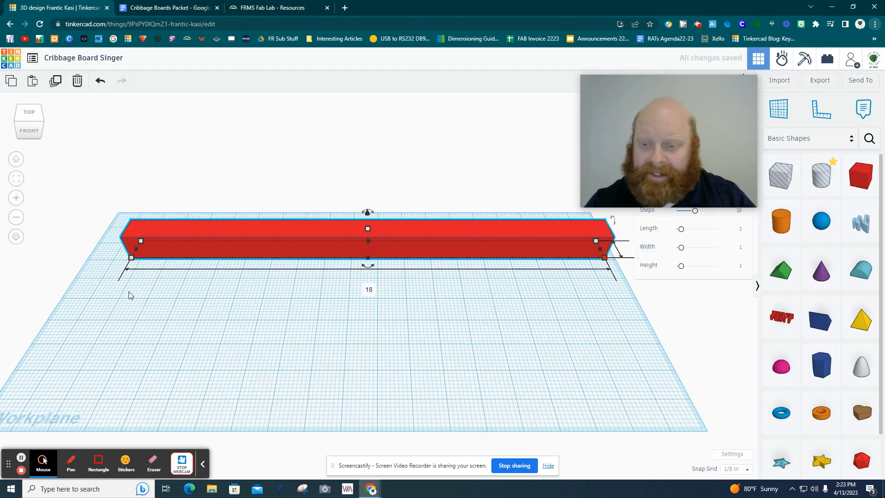
pyautogui.write('7')
pyautogui.press('Return')
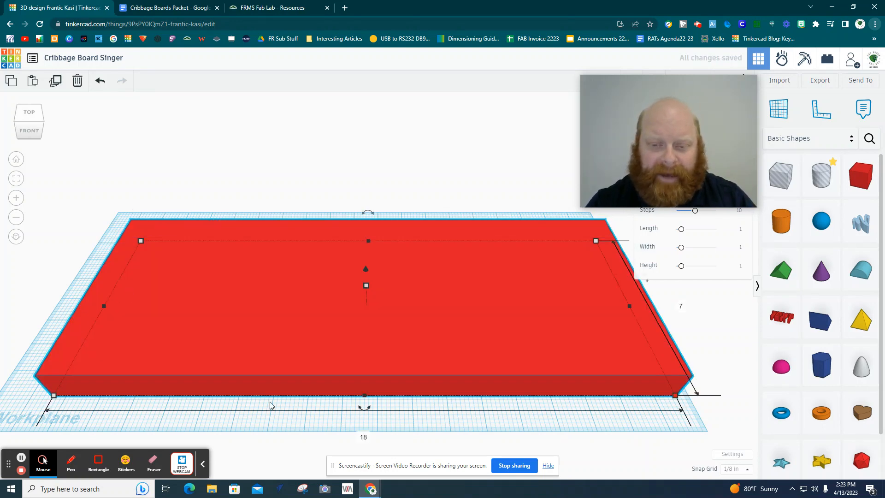
# - Set the box's height to 0.75 inch
pyautogui.moveTo(366, 286)
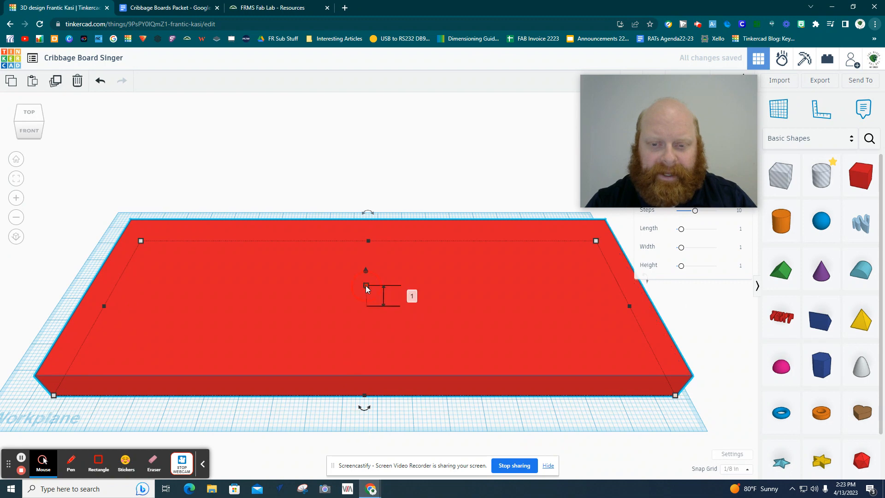
pyautogui.click(413, 297)
pyautogui.write('.75')
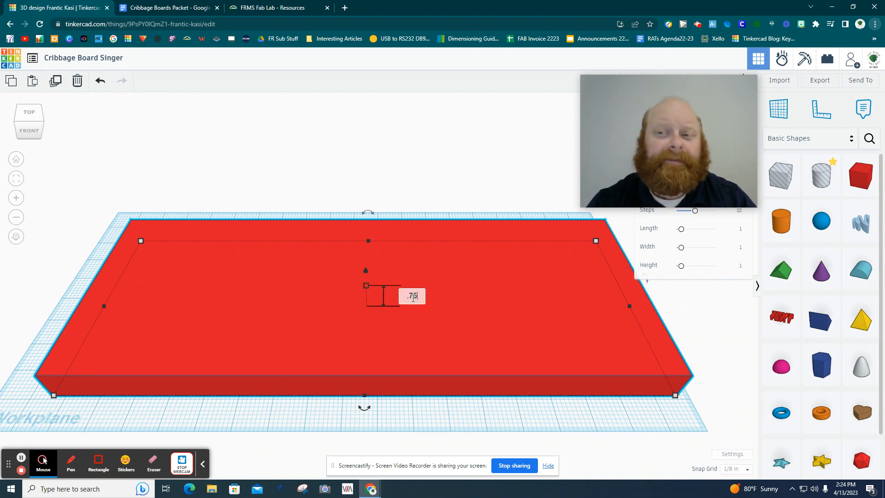
pyautogui.press('Return')
pyautogui.click(403, 414)
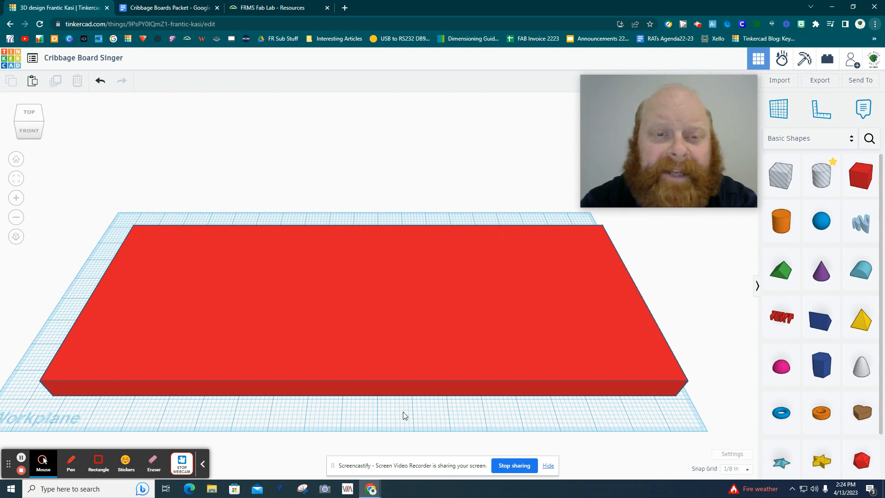
# - Round the box's corners with a radius of 0.07
pyautogui.click(531, 355)
pyautogui.moveTo(604, 155); pyautogui.dragTo(474, 144)
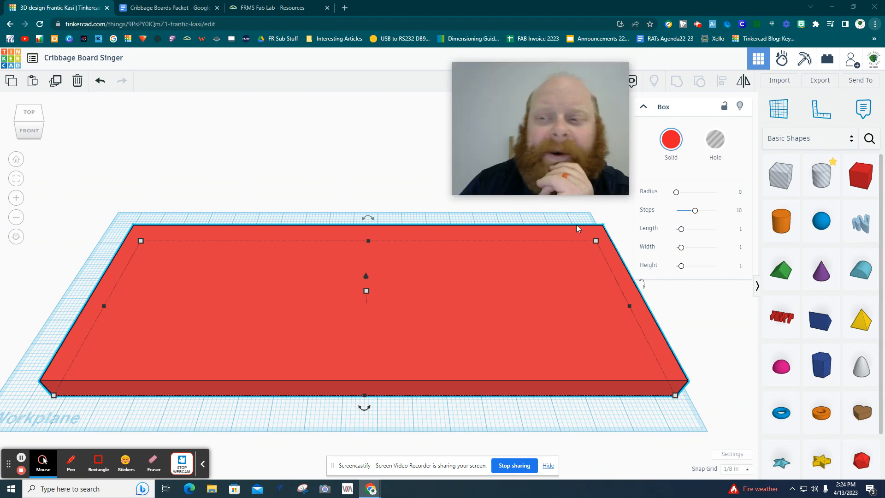
pyautogui.click(676, 193)
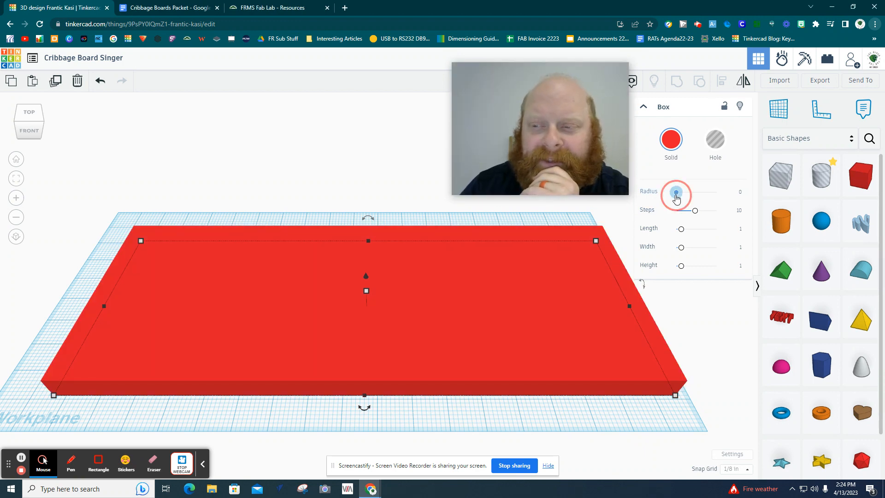
pyautogui.moveTo(676, 194); pyautogui.dragTo(679, 194)
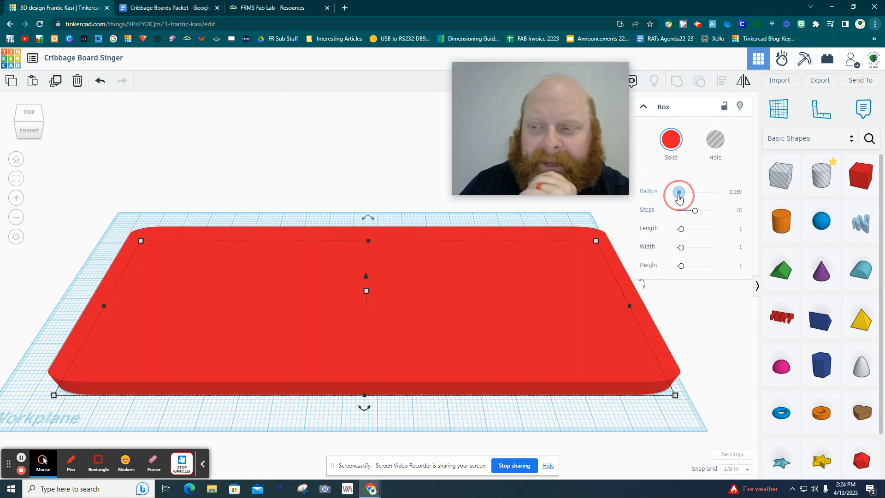
pyautogui.moveTo(682, 198)
pyautogui.mouseDown()
pyautogui.moveTo(722, 196)
pyautogui.moveTo(668, 199)
pyautogui.mouseUp()
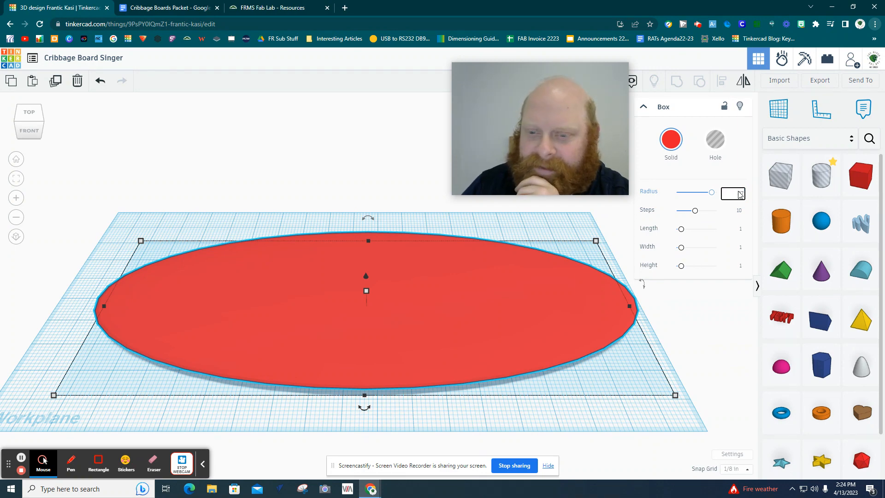
pyautogui.press('Return')
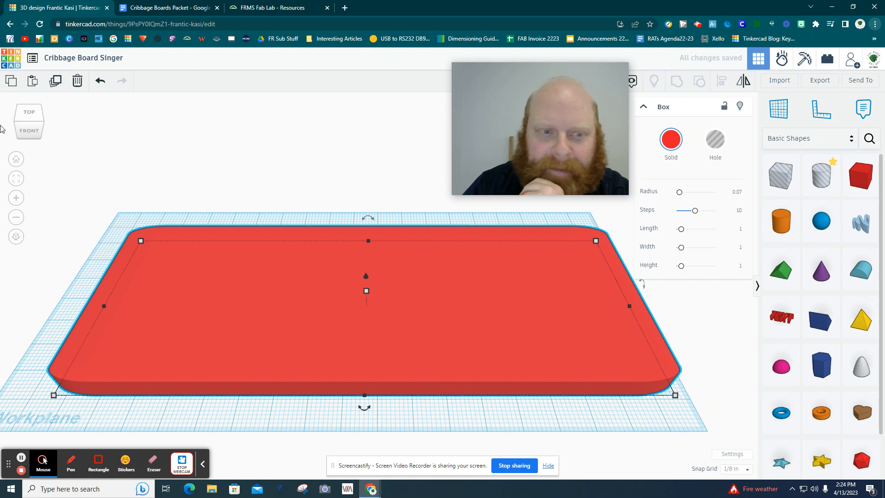
# - Shift the board about 1 inch left and 1/8 inch back on the workplane, and recolour it dark brown
pyautogui.click(28, 113)
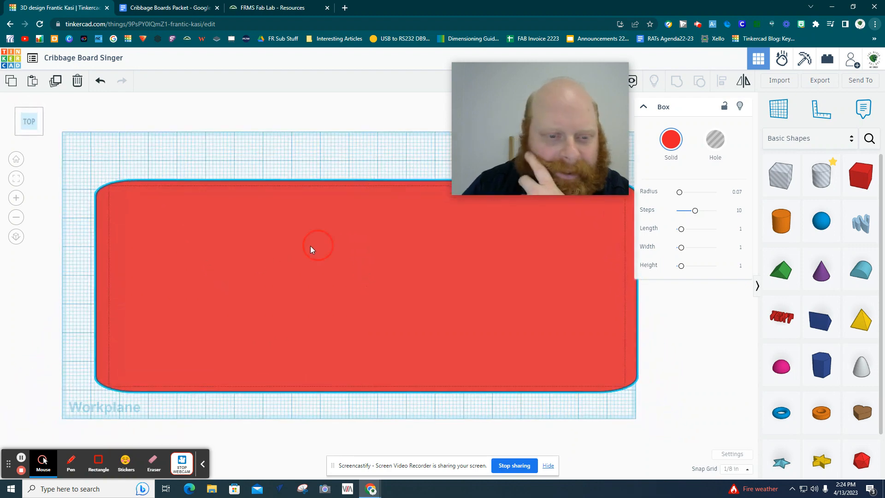
pyautogui.moveTo(311, 246); pyautogui.dragTo(289, 240)
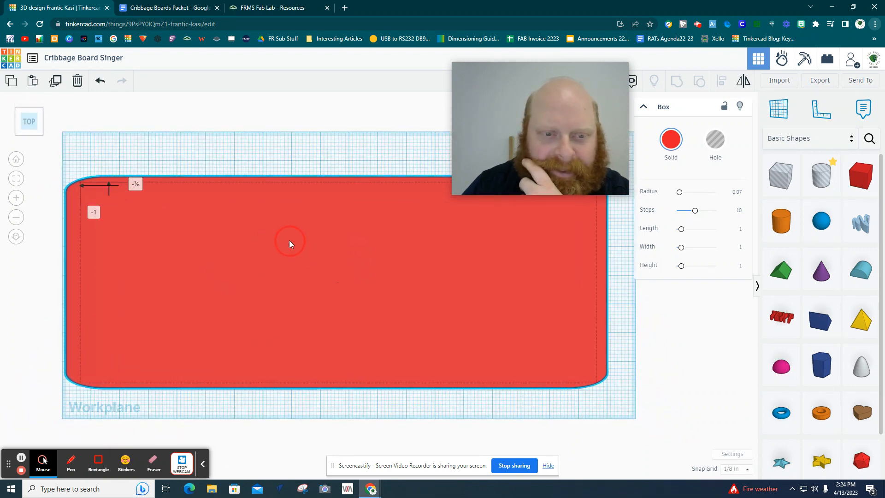
pyautogui.click(669, 139)
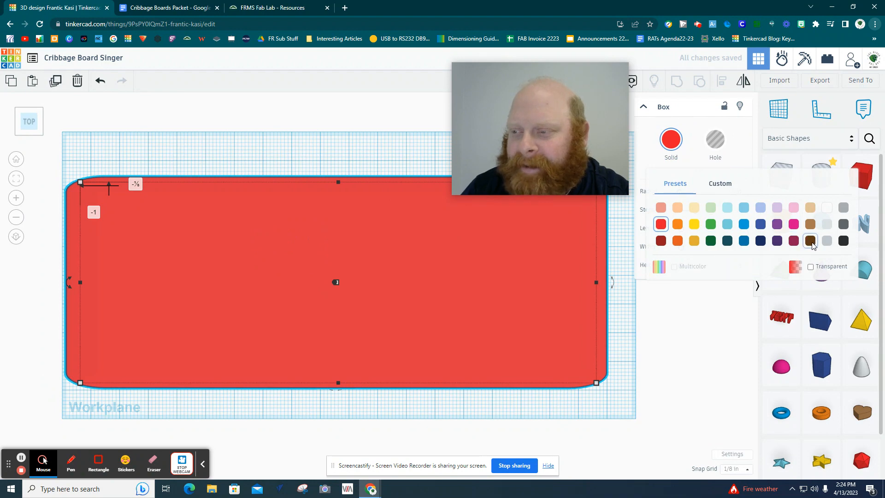
pyautogui.click(810, 241)
pyautogui.click(297, 411)
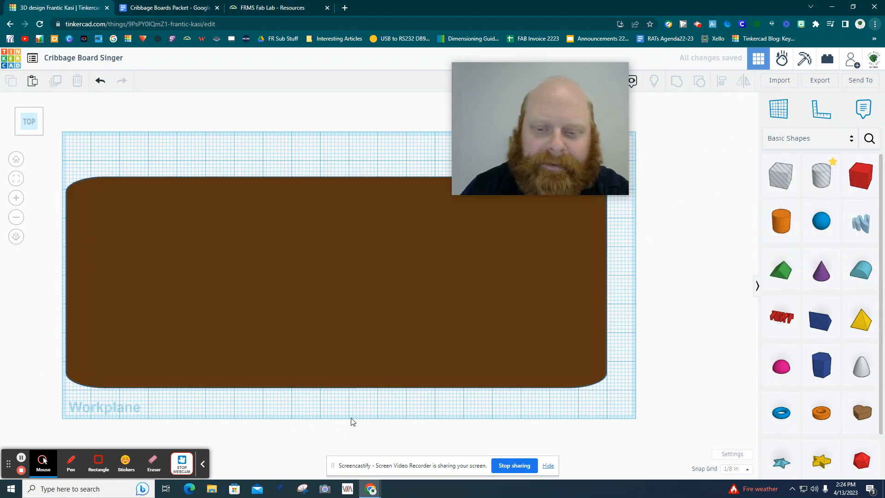
pyautogui.moveTo(352, 421); pyautogui.dragTo(360, 352, button='right')
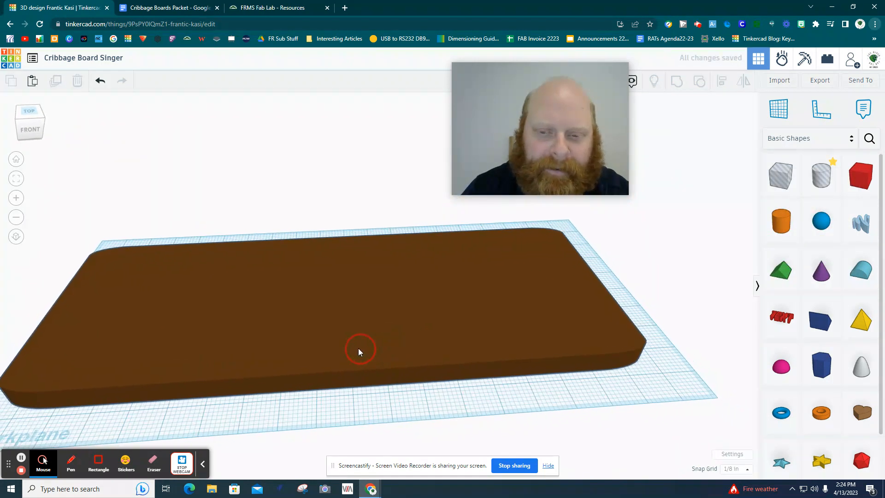
pyautogui.click(215, 333)
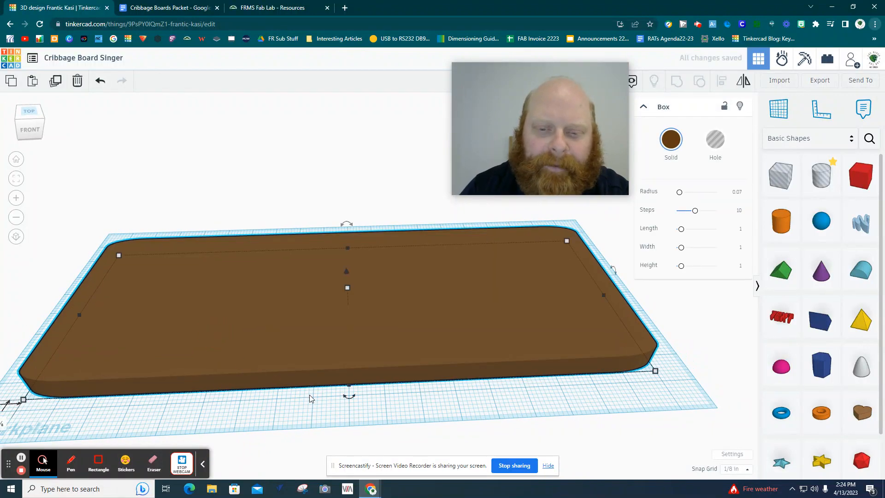
pyautogui.click(313, 400)
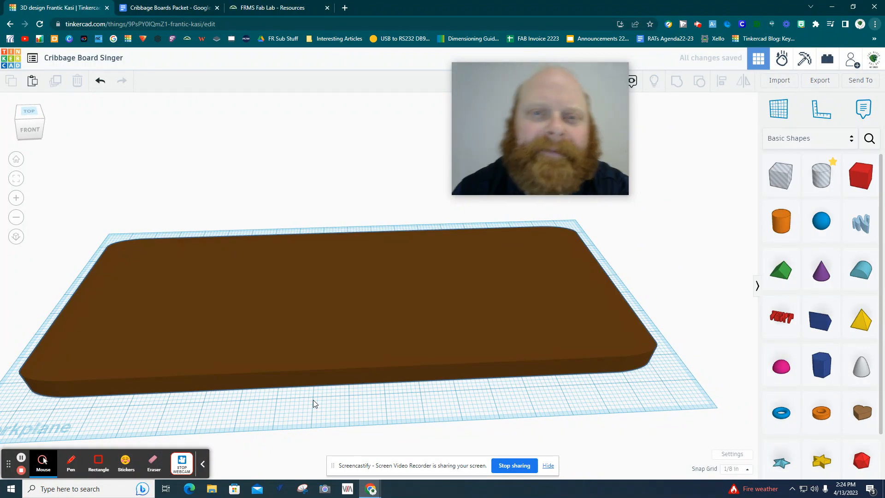
# - Switch to the FRMS Fab Lab resources page, preview the Standard cribbage template, and close the preview
pyautogui.click(272, 7)
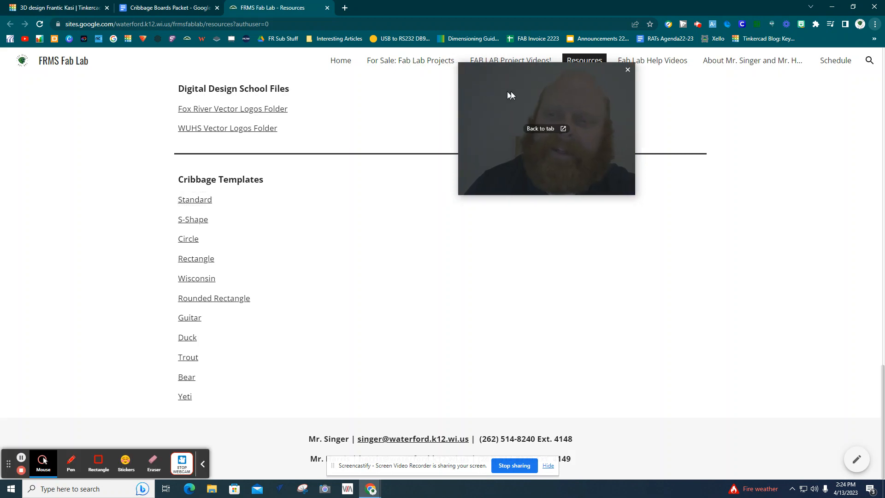
pyautogui.moveTo(510, 95); pyautogui.dragTo(728, 137)
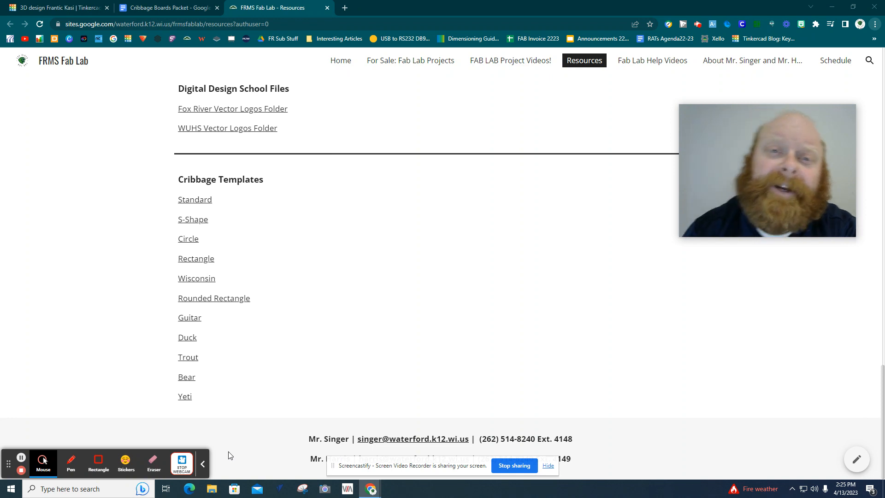
pyautogui.click(203, 199)
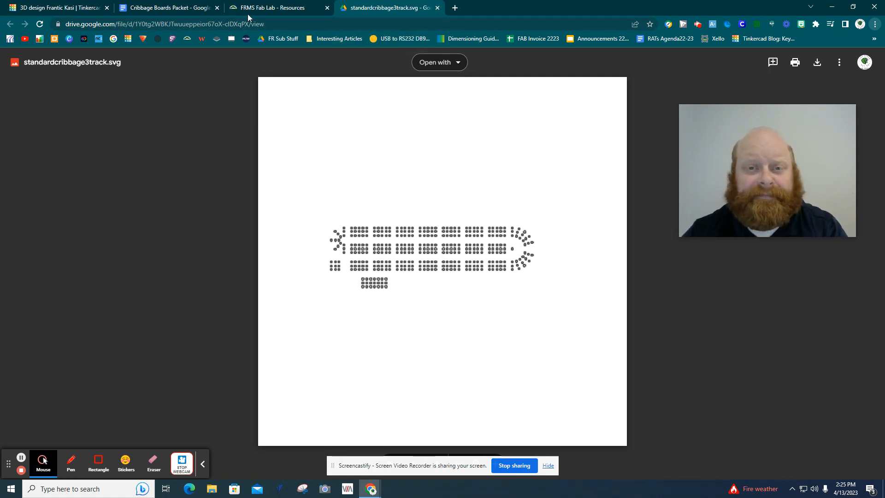
pyautogui.click(437, 8)
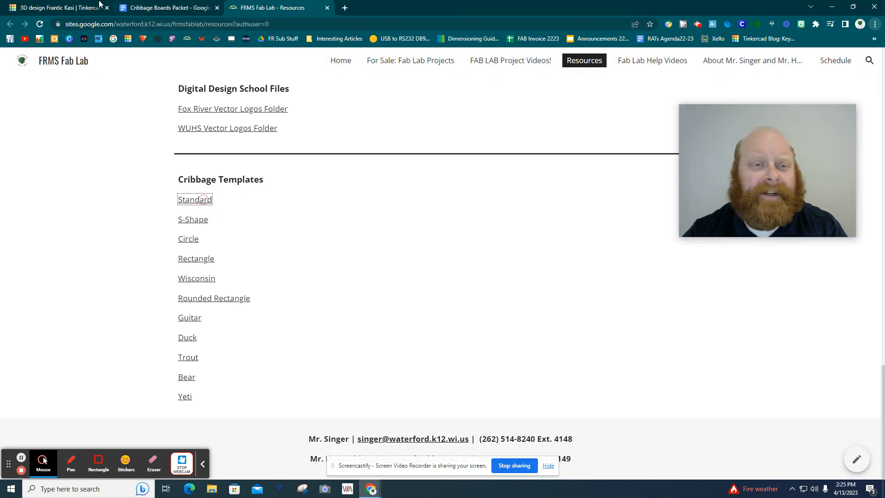
# - Return to the Tinkercad design and choose standardcribbage3track (2) from Downloads as the shape to import
pyautogui.click(60, 8)
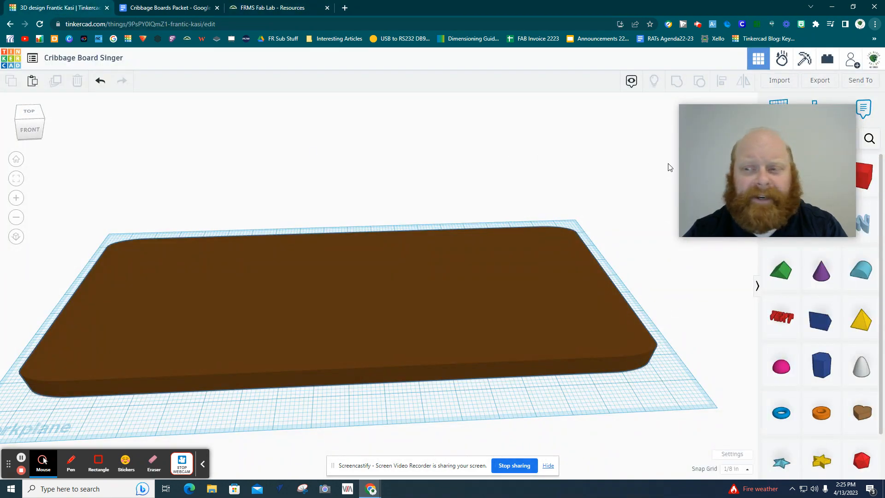
pyautogui.click(782, 80)
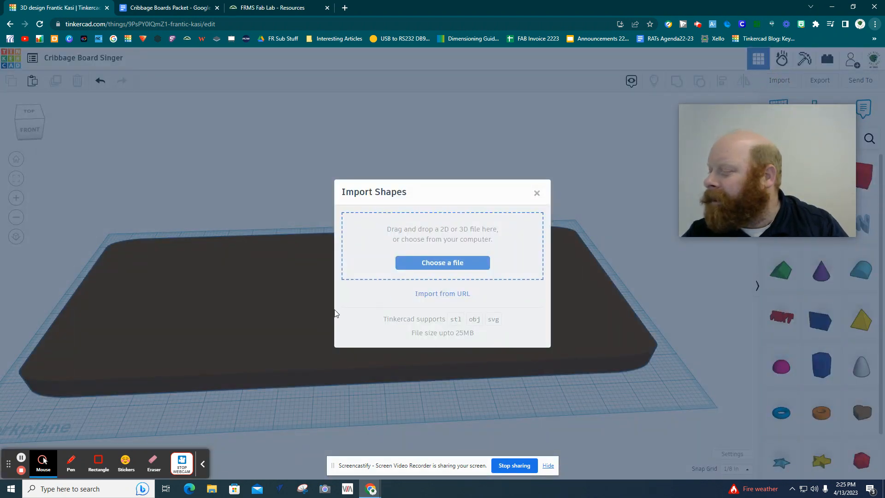
pyautogui.click(444, 264)
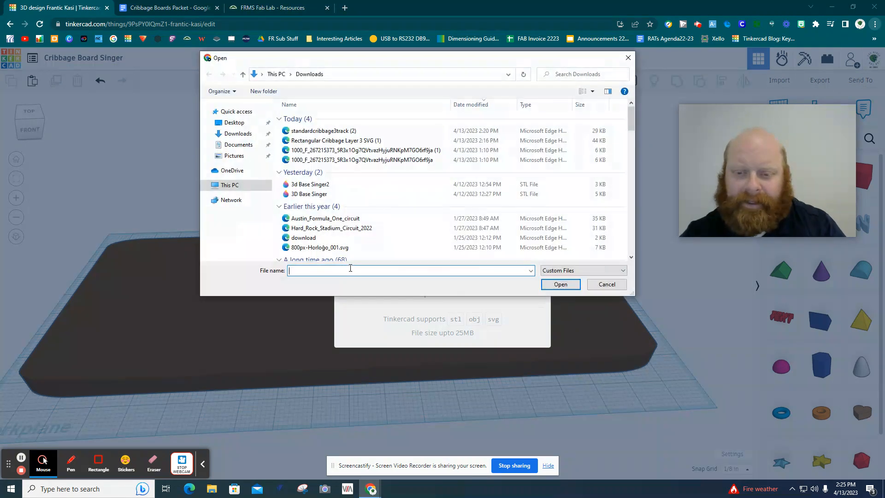
pyautogui.click(301, 132)
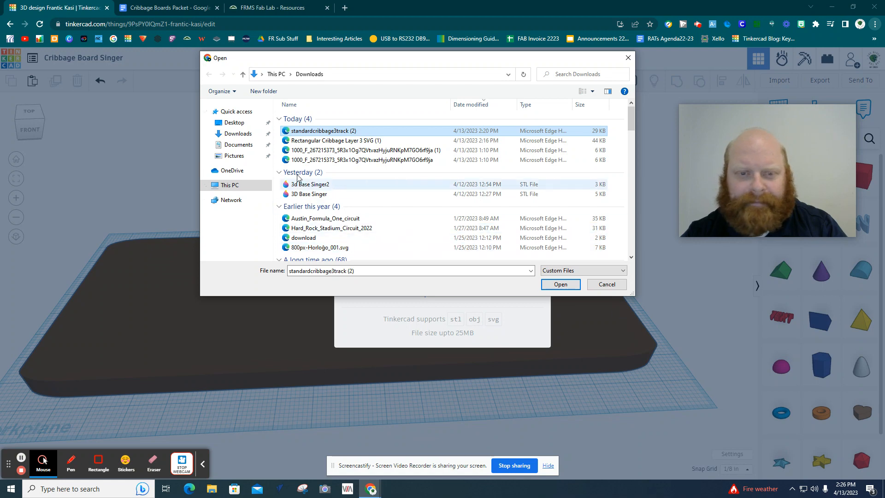
pyautogui.click(560, 284)
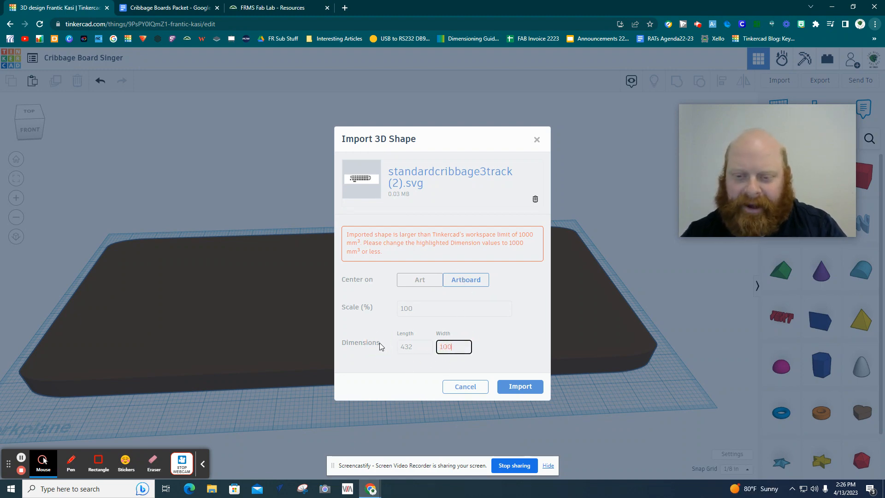
# - Set the cribbage track's import width to 1000 mm and import it into the design
pyautogui.write('0')
pyautogui.press('Tab')
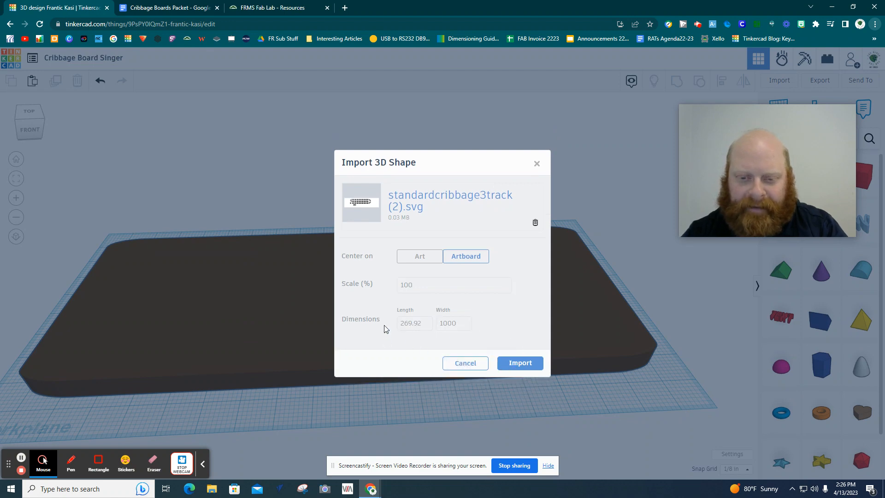
pyautogui.click(516, 359)
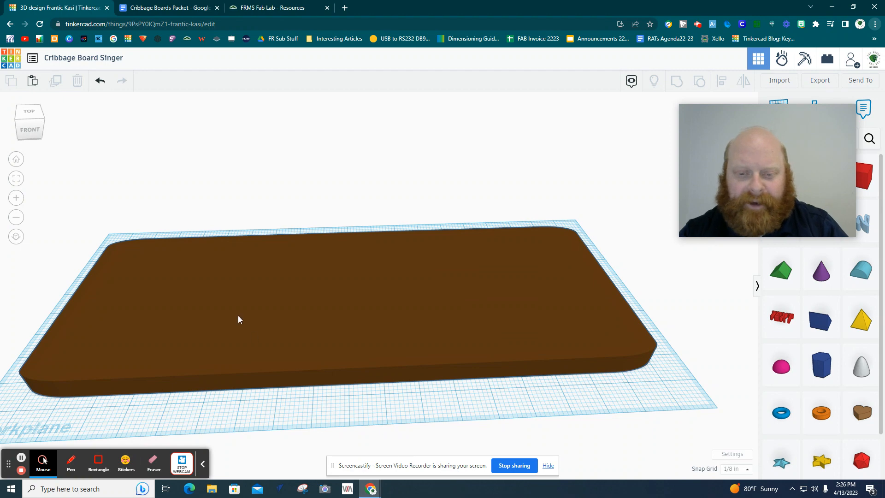
# - Move the brown board backwards so it lies across the rear edge of the workplane
pyautogui.moveTo(507, 400); pyautogui.dragTo(346, 347, button='right')
pyautogui.moveTo(347, 347); pyautogui.dragTo(360, 230)
pyautogui.click(303, 383)
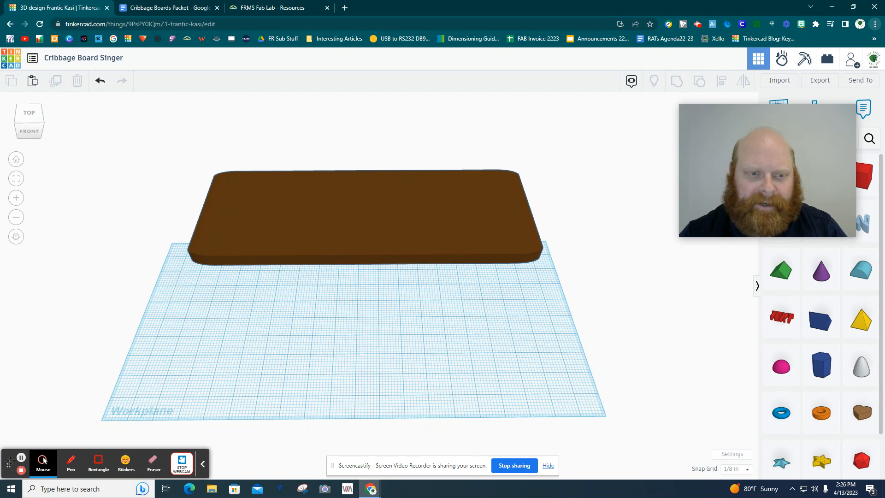
pyautogui.moveTo(10, 461)
pyautogui.mouseDown()
pyautogui.moveTo(12, 408)
pyautogui.moveTo(10, 456)
pyautogui.mouseUp()
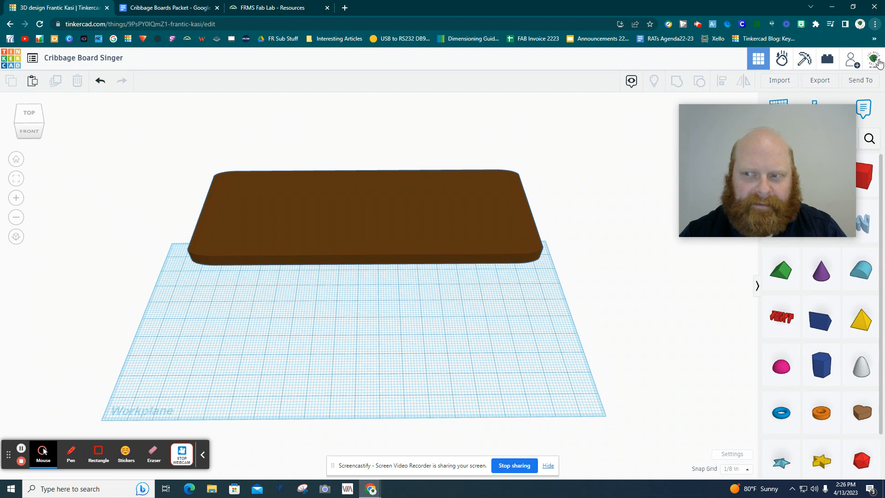
# - Import standardcribbage3track (2).svg into the design with its width set to 1000 mm
pyautogui.click(778, 81)
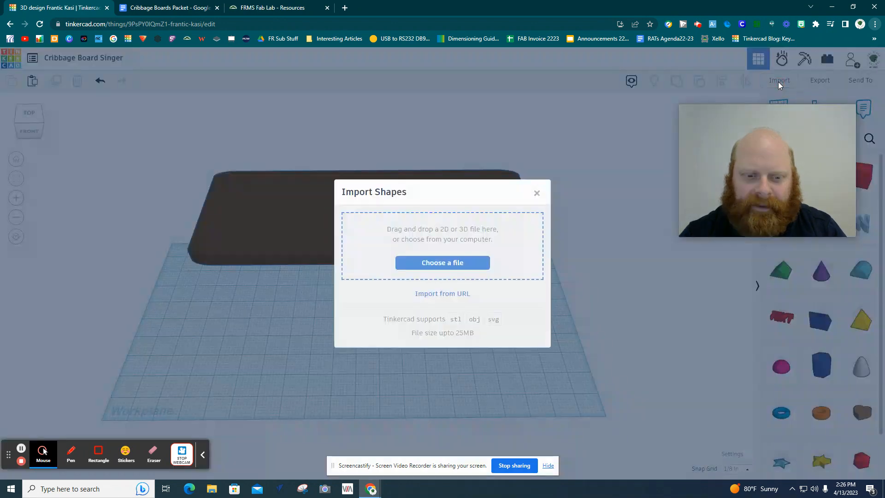
pyautogui.click(441, 263)
pyautogui.doubleClick(297, 132)
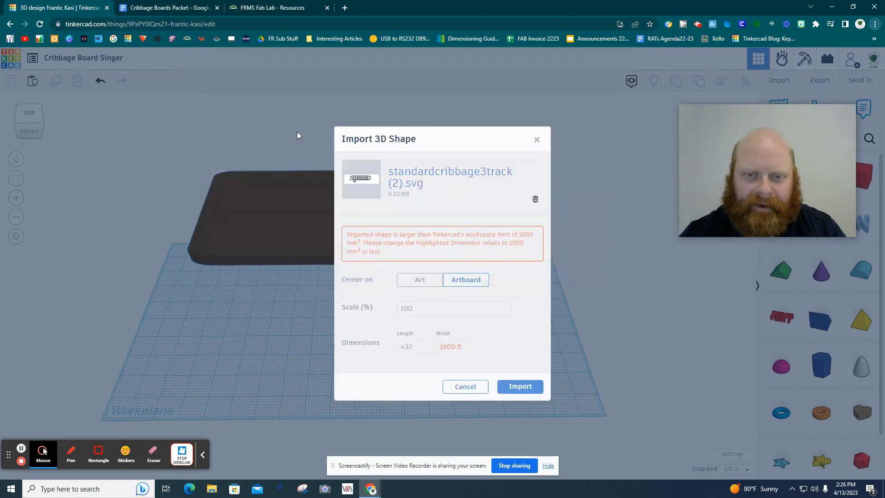
pyautogui.moveTo(421, 349); pyautogui.dragTo(409, 348)
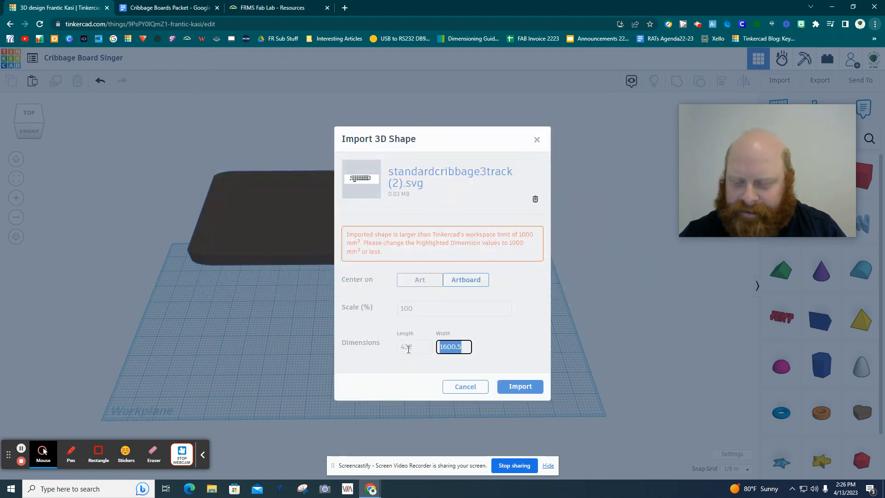
pyautogui.write('1000')
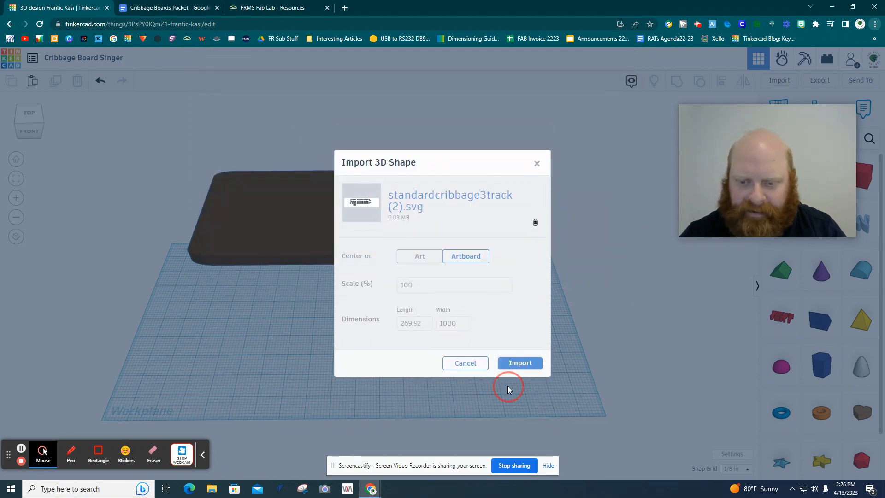
pyautogui.click(516, 364)
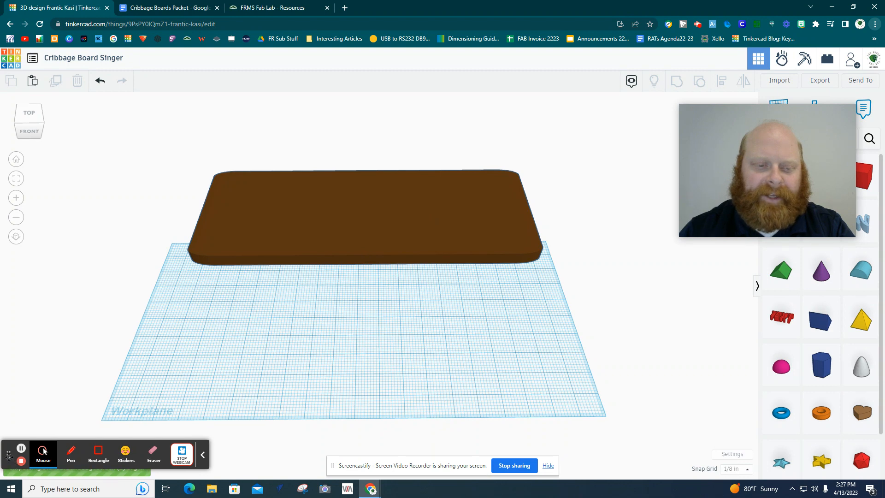
pyautogui.moveTo(8, 455)
pyautogui.mouseDown()
pyautogui.moveTo(9, 417)
pyautogui.moveTo(9, 438)
pyautogui.mouseUp()
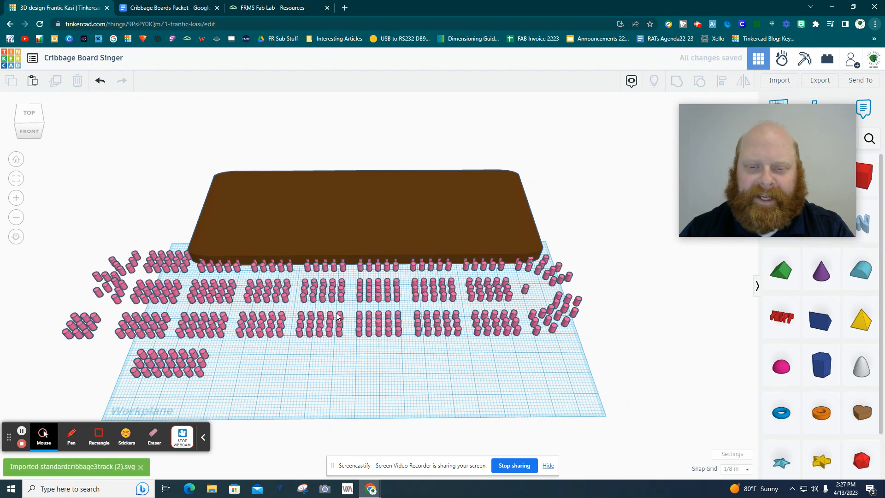
# - Scale the imported cribbage track down proportionally and move it over the board
pyautogui.click(342, 326)
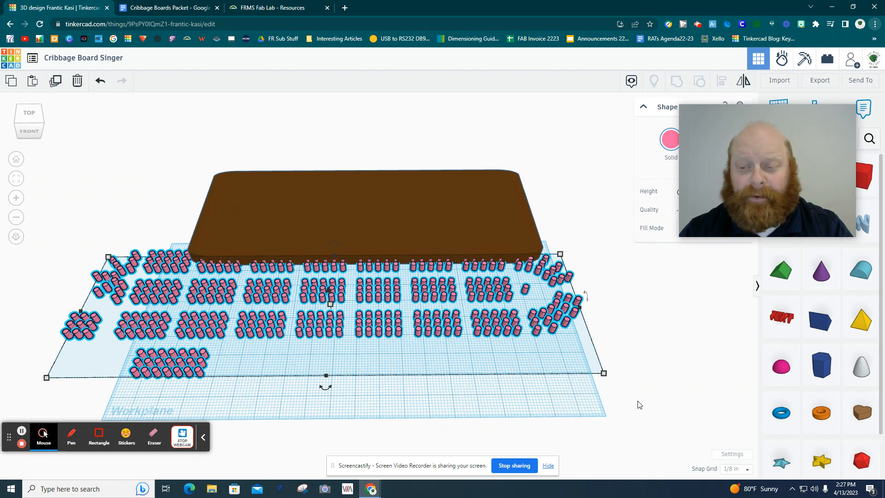
pyautogui.click(598, 374)
pyautogui.moveTo(598, 374); pyautogui.dragTo(454, 341)
pyautogui.moveTo(369, 292); pyautogui.dragTo(431, 382)
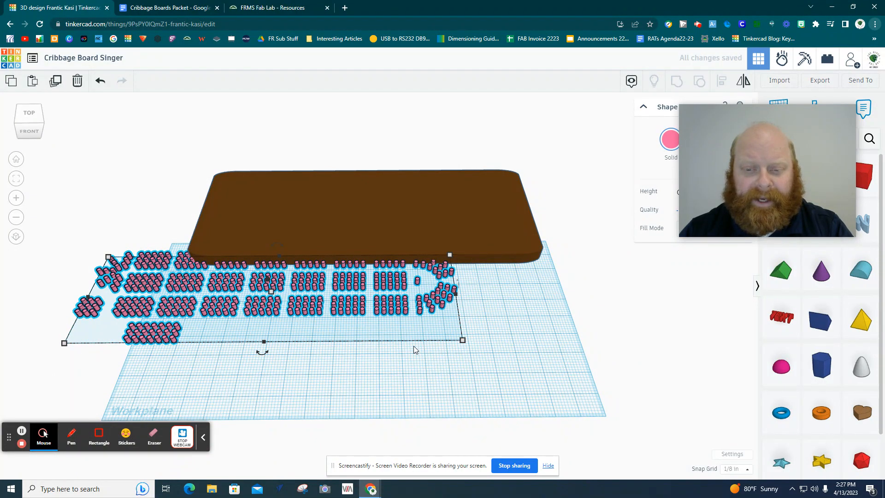
pyautogui.moveTo(355, 311); pyautogui.dragTo(433, 287)
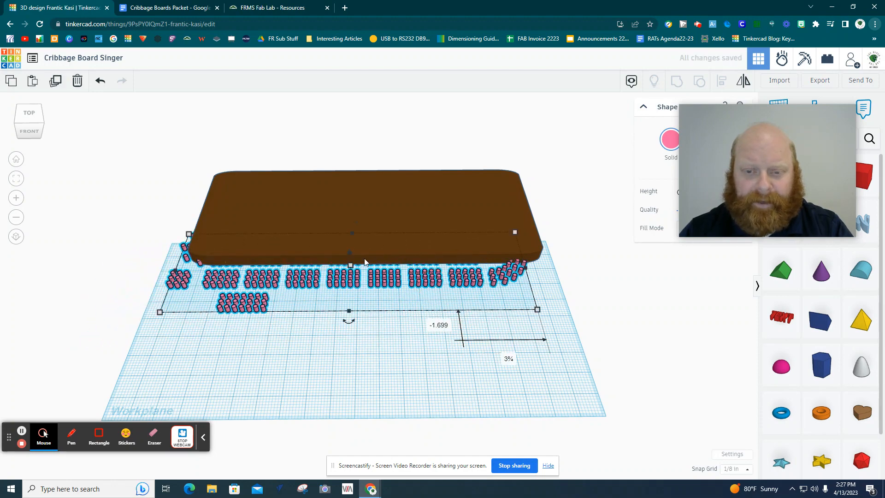
pyautogui.moveTo(347, 251); pyautogui.dragTo(415, 215)
# - Shrink the cribbage track proportionally to about 16.66 x 5.01 inches to fit within the board's outline
pyautogui.moveTo(417, 249); pyautogui.dragTo(408, 308, button='right')
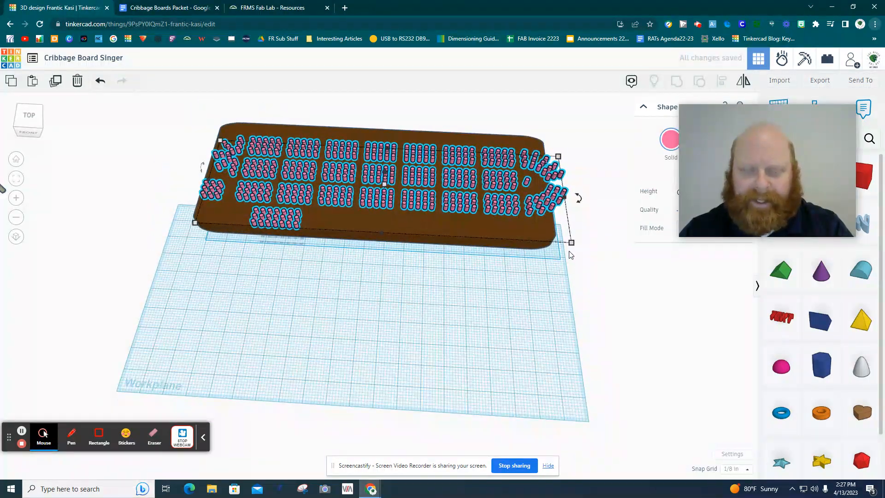
pyautogui.moveTo(571, 243); pyautogui.dragTo(547, 231)
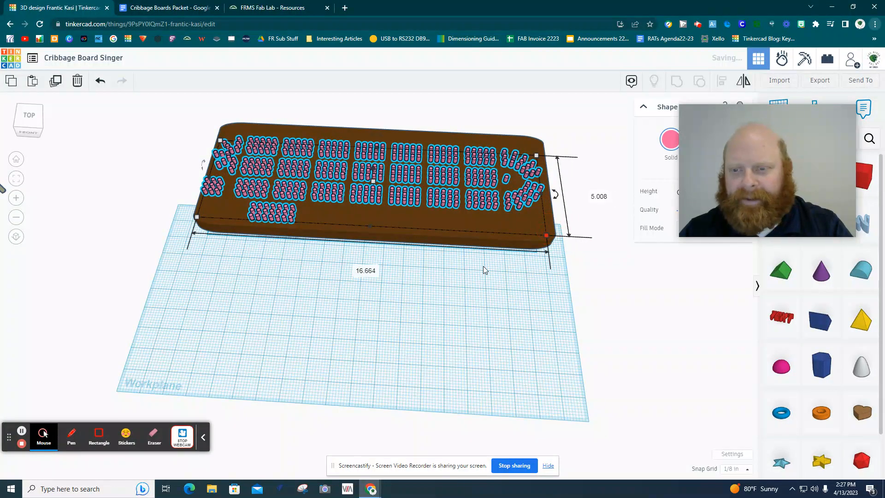
pyautogui.click(454, 307)
# - Lower the floating cribbage track by 3/4 inch onto the board
pyautogui.moveTo(524, 300); pyautogui.dragTo(540, 217, button='right')
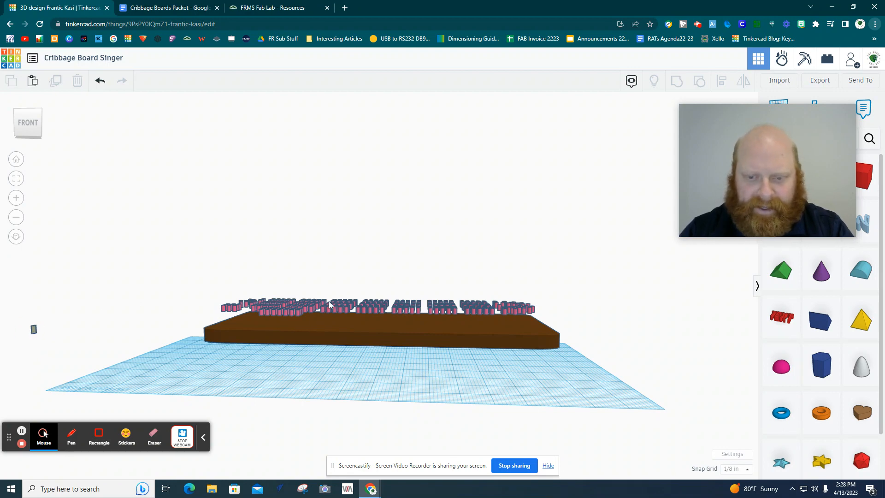
pyautogui.click(347, 308)
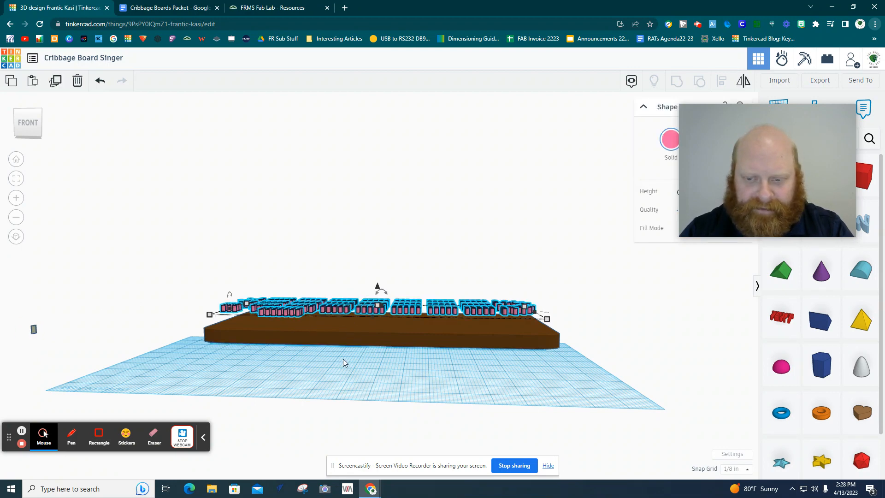
pyautogui.moveTo(343, 358); pyautogui.dragTo(361, 311, button='right')
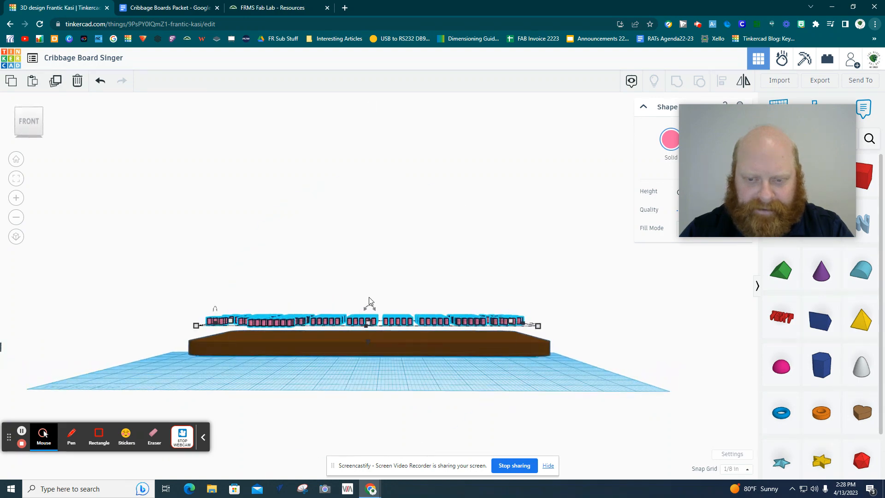
pyautogui.scroll(3, 375, 335)
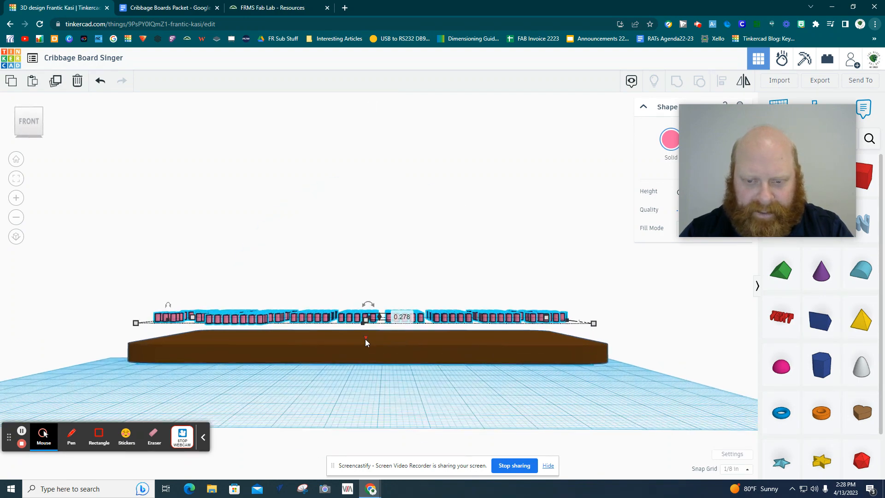
pyautogui.moveTo(366, 341); pyautogui.dragTo(368, 355)
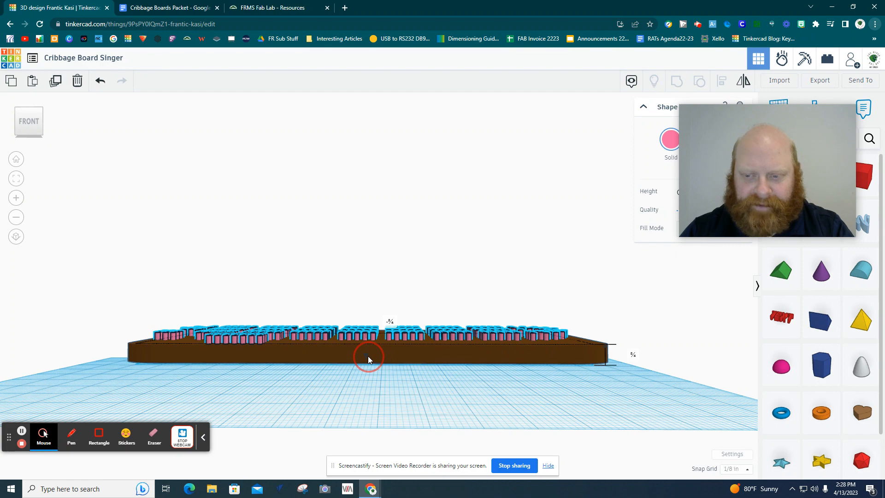
pyautogui.click(410, 391)
# - Align the board and cribbage track so they are centred on each other in both length and width
pyautogui.moveTo(428, 421); pyautogui.dragTo(350, 382, button='right')
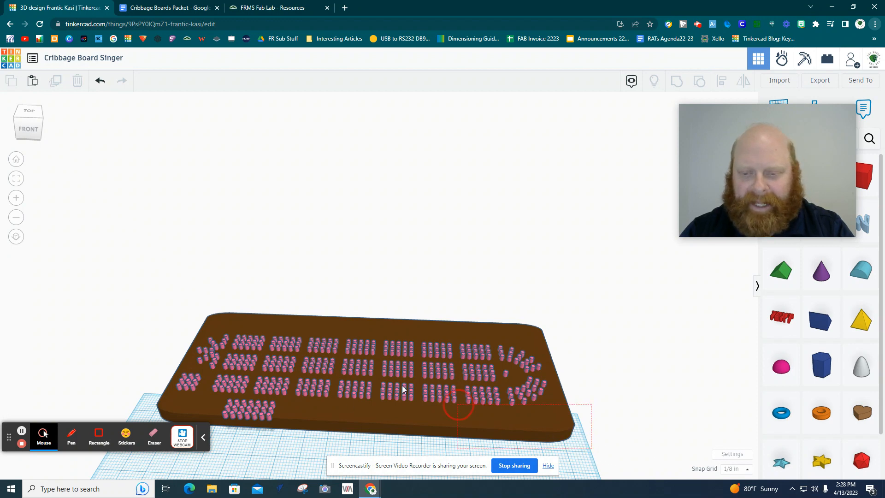
pyautogui.moveTo(459, 406); pyautogui.dragTo(310, 295)
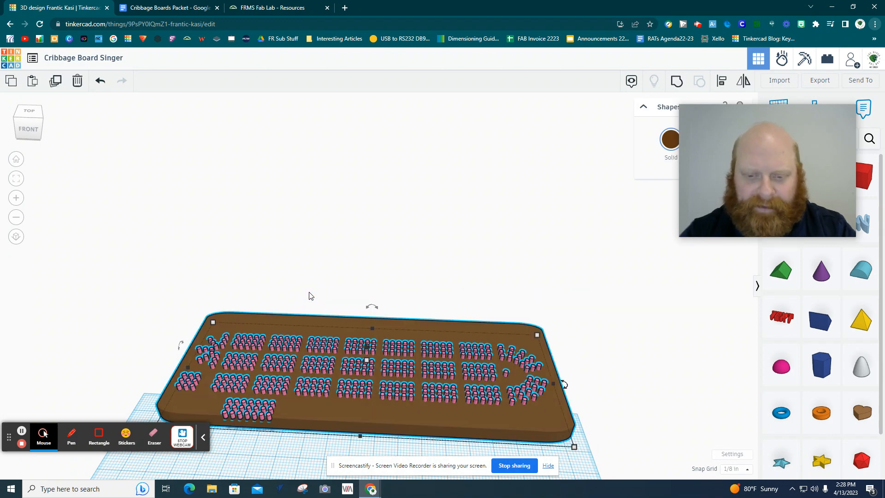
pyautogui.click(358, 446)
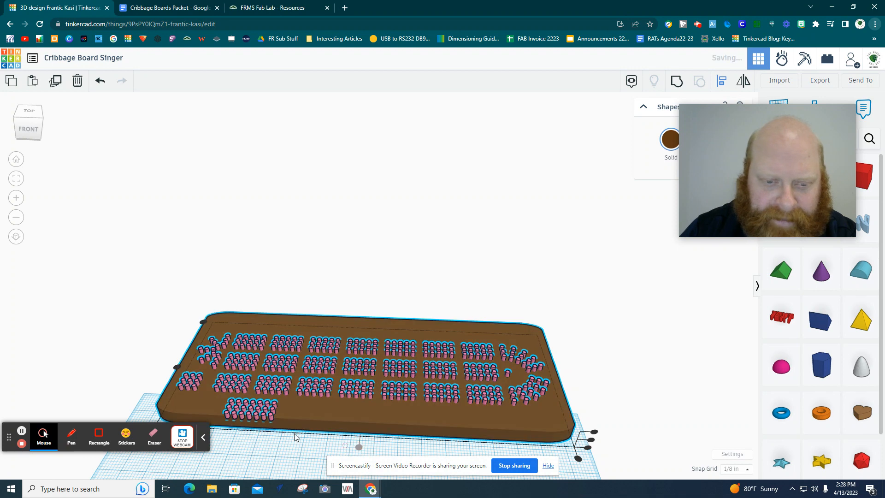
pyautogui.click(177, 367)
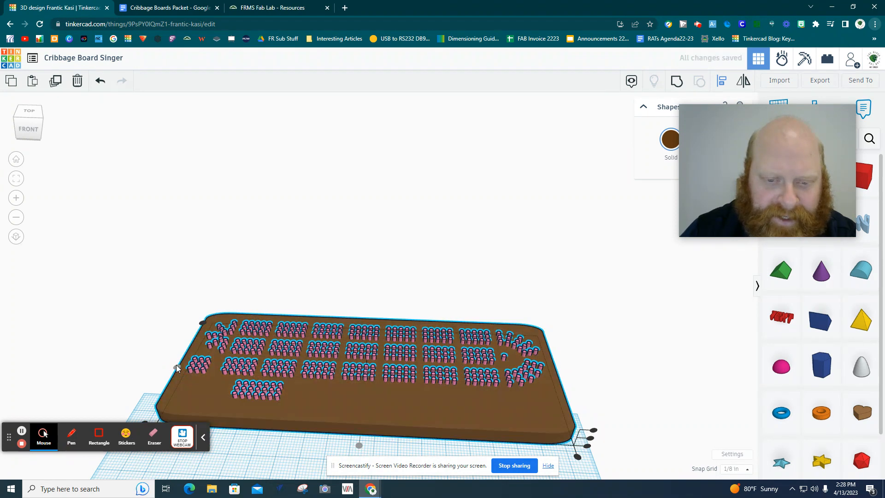
pyautogui.click(187, 298)
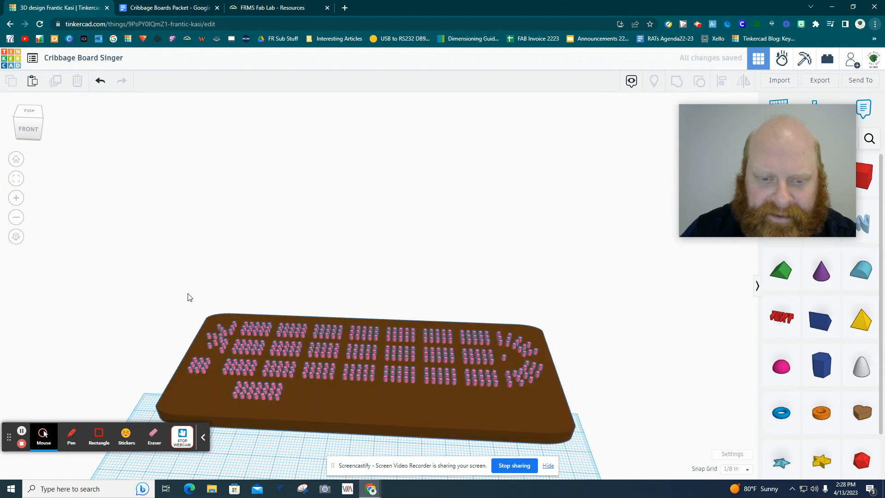
# - Delete the stray small shape lying away from the board, working from the top view
pyautogui.click(28, 114)
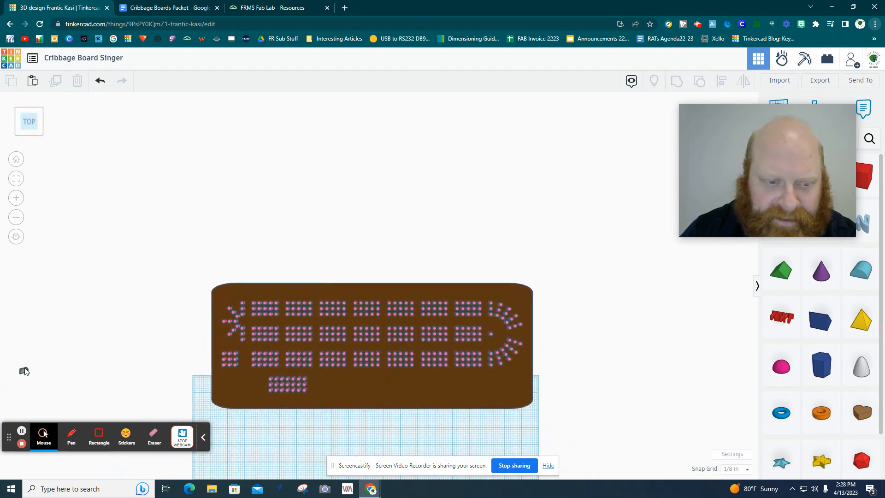
pyautogui.click(24, 374)
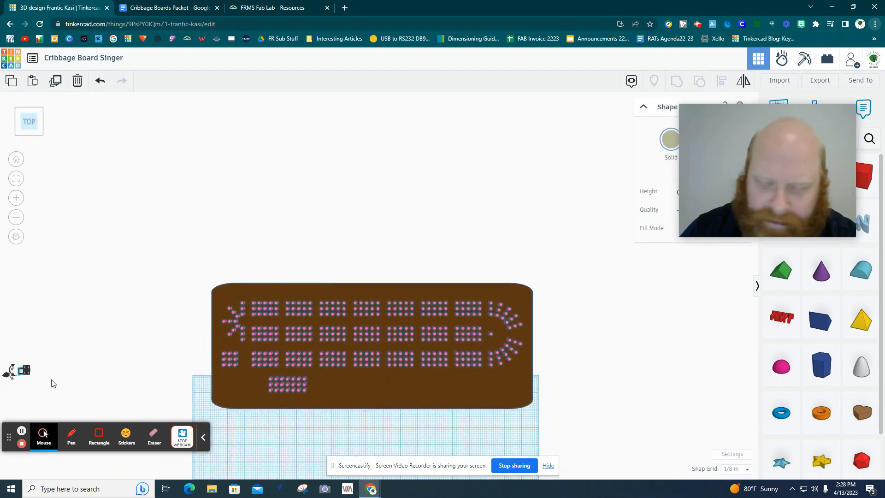
pyautogui.click(52, 383)
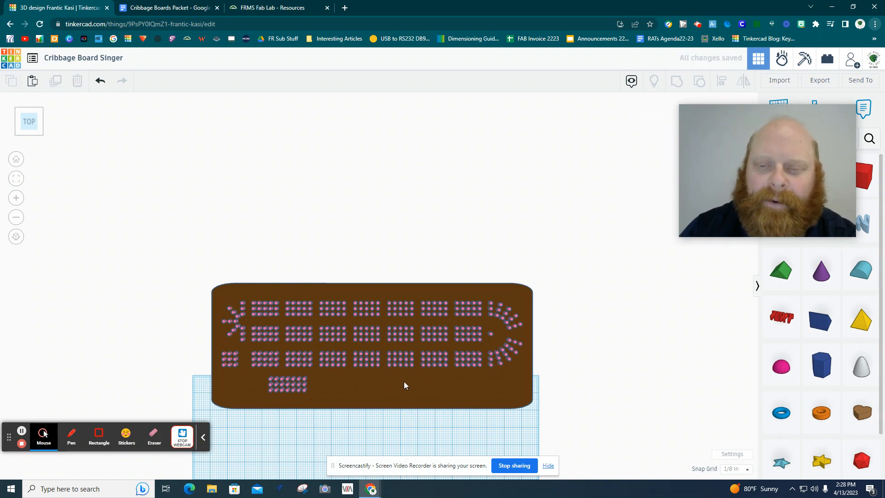
# - Change the cribbage track from a solid to a hole
pyautogui.click(430, 353)
pyautogui.moveTo(575, 395); pyautogui.dragTo(492, 355, button='right')
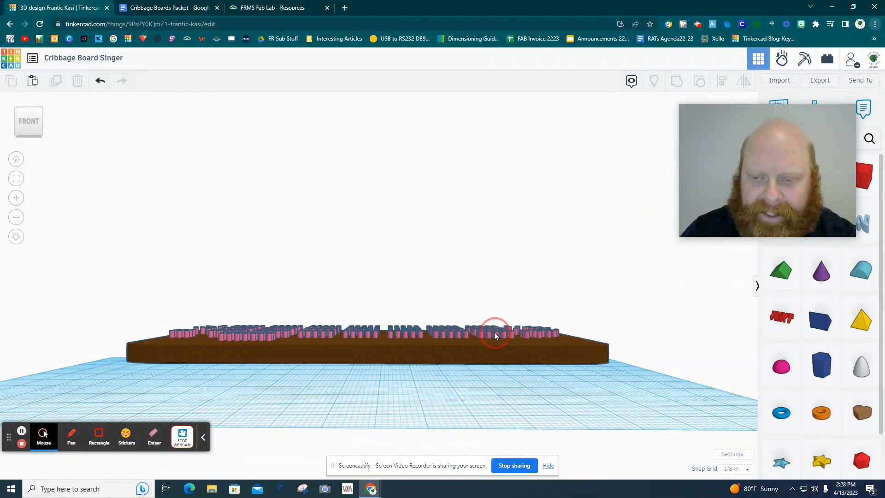
pyautogui.click(494, 332)
pyautogui.moveTo(821, 137); pyautogui.dragTo(212, 140)
pyautogui.click(698, 157)
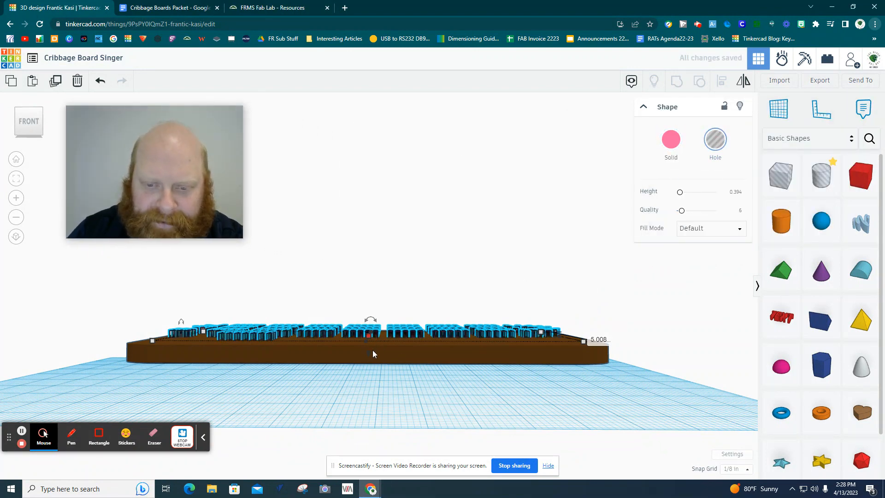
# - Set the hole track's height to 0.5 inch and raise it onto the board's top surface
pyautogui.scroll(3, 372, 352)
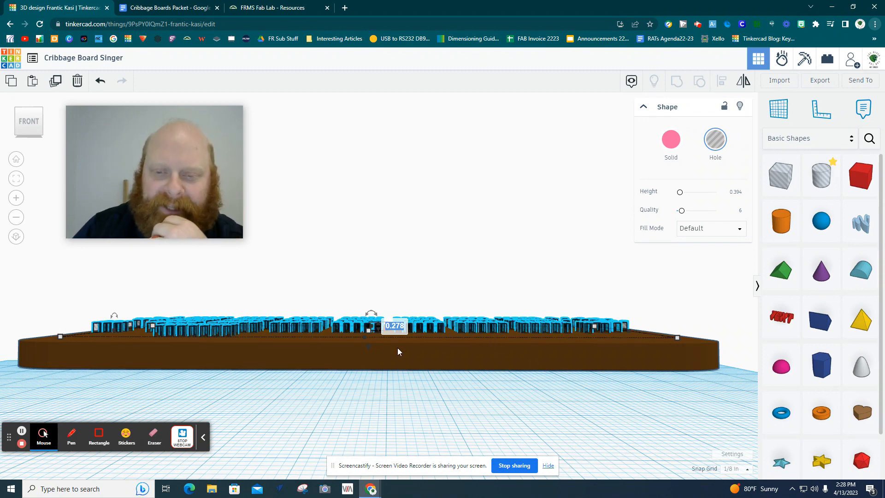
pyautogui.write('5')
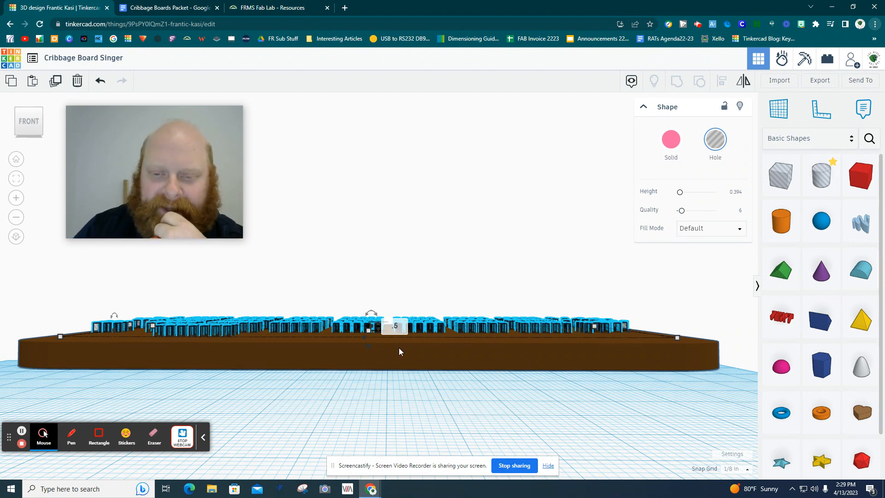
pyautogui.press('Return')
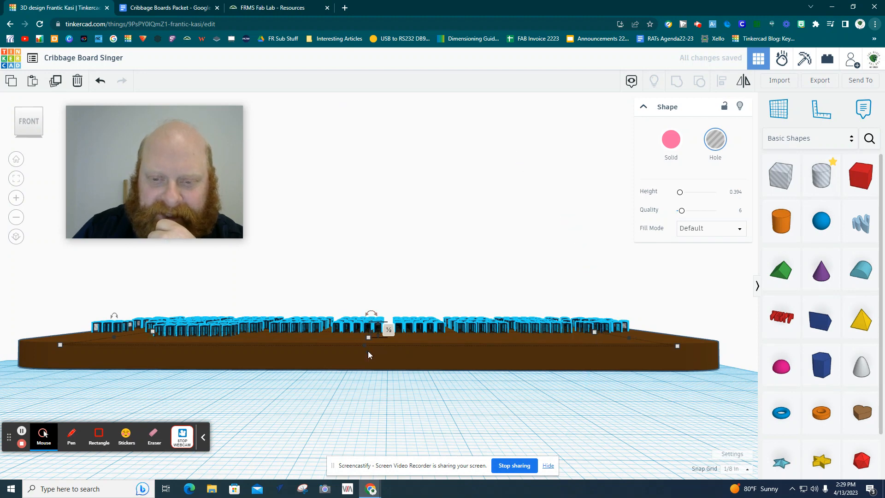
pyautogui.moveTo(368, 353)
pyautogui.mouseDown()
pyautogui.moveTo(369, 333)
pyautogui.moveTo(369, 347)
pyautogui.mouseUp()
pyautogui.click(393, 399)
pyautogui.moveTo(397, 402); pyautogui.dragTo(401, 444, button='right')
pyautogui.click(361, 287)
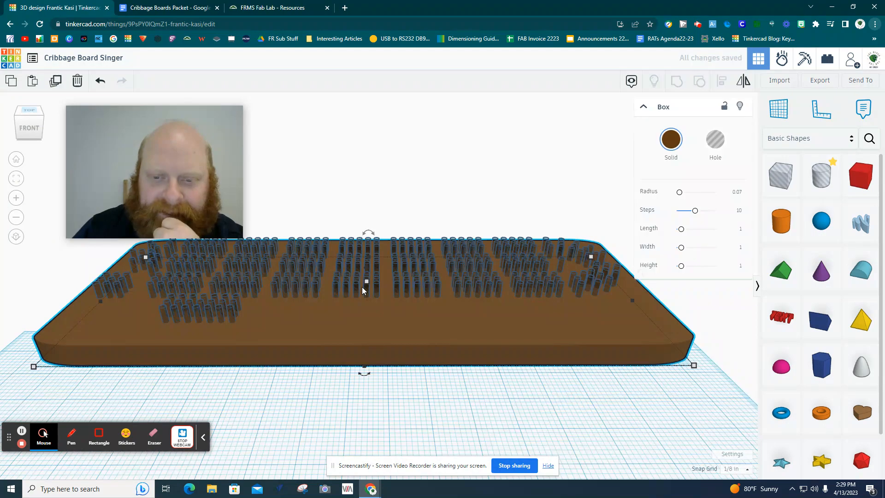
pyautogui.click(421, 441)
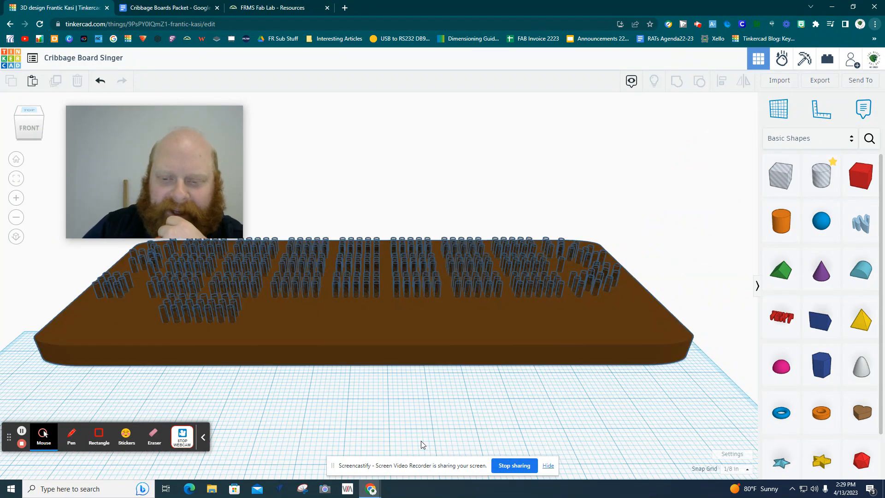
# - Lower the cribbage track hole 1/4 inch into the board's top surface
pyautogui.moveTo(421, 440); pyautogui.dragTo(366, 315, button='right')
pyautogui.click(365, 310)
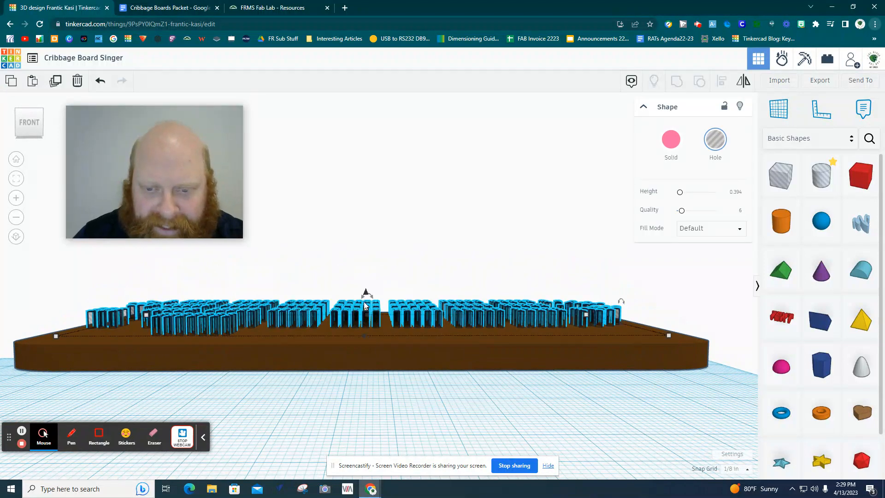
pyautogui.click(366, 294)
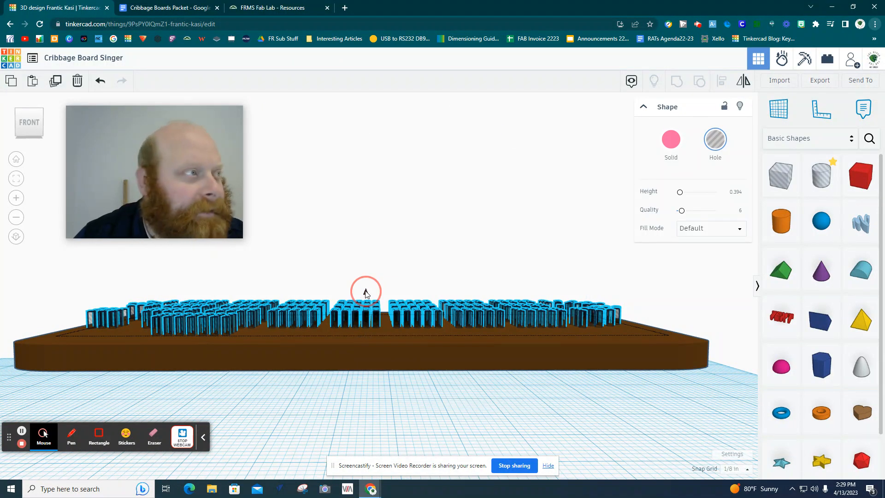
pyautogui.moveTo(366, 294); pyautogui.dragTo(366, 301)
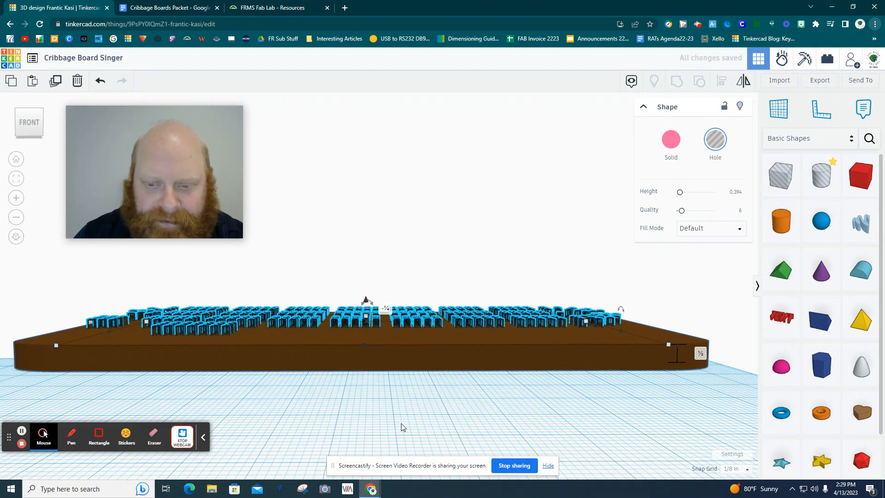
pyautogui.click(401, 423)
# - Group the board and the hole track so the track cuts peg holes into the board
pyautogui.moveTo(398, 414); pyautogui.dragTo(393, 490, button='right')
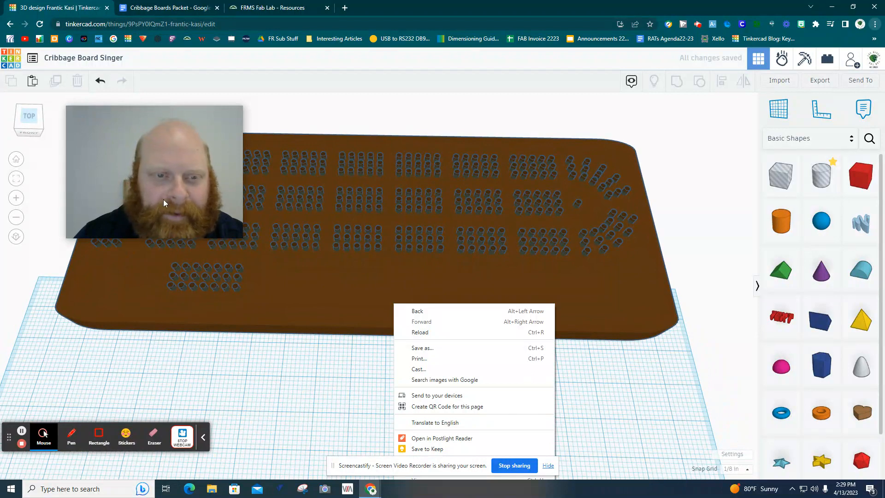
pyautogui.click(248, 150)
pyautogui.moveTo(206, 126); pyautogui.dragTo(771, 367)
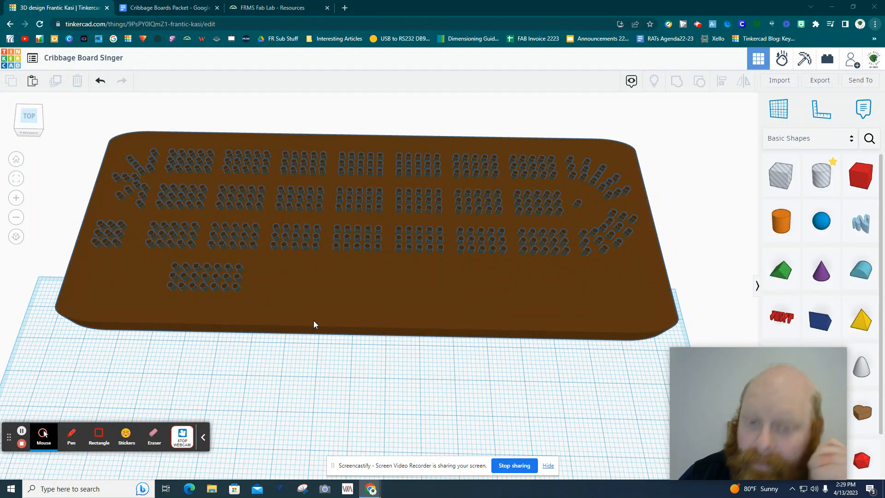
pyautogui.moveTo(609, 376); pyautogui.dragTo(279, 143)
pyautogui.click(678, 82)
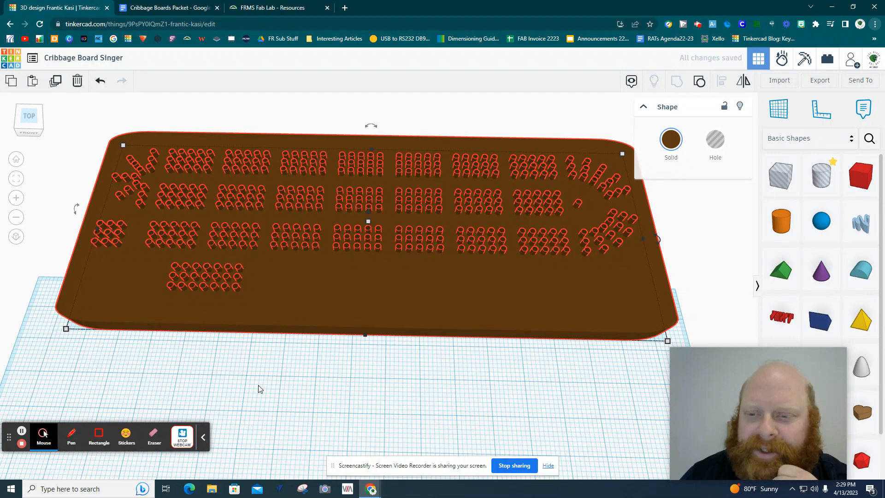
pyautogui.click(282, 396)
pyautogui.moveTo(283, 387); pyautogui.dragTo(300, 357, button='right')
pyautogui.moveTo(322, 333); pyautogui.dragTo(324, 403)
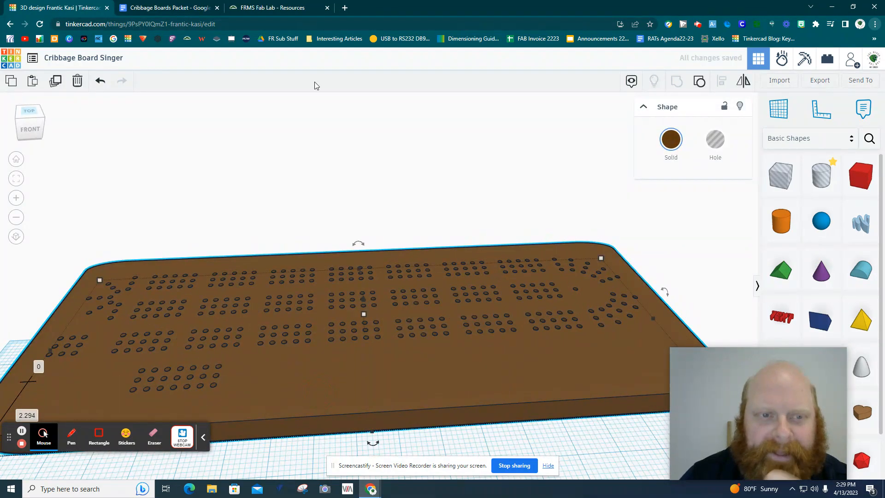
pyautogui.click(27, 118)
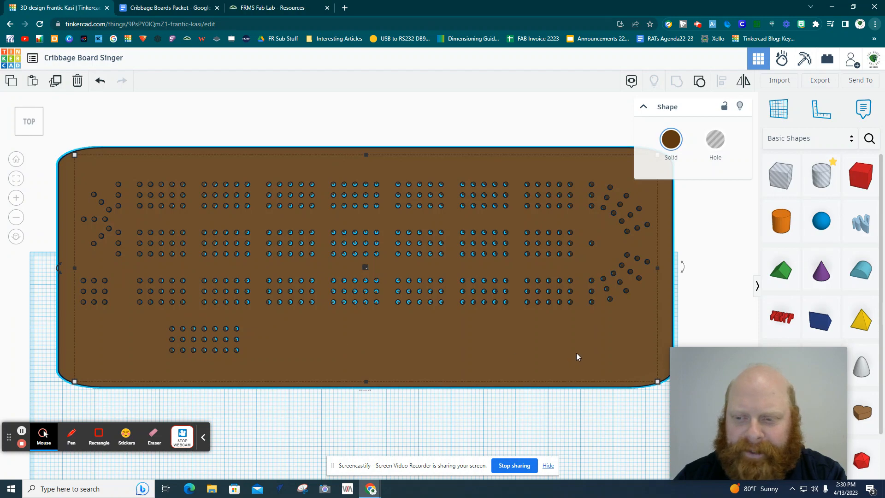
# - Place a text shape on the board's empty front area, enter the owner's surname and set the font to Sans
pyautogui.click(448, 423)
pyautogui.moveTo(447, 423); pyautogui.dragTo(227, 370, button='right')
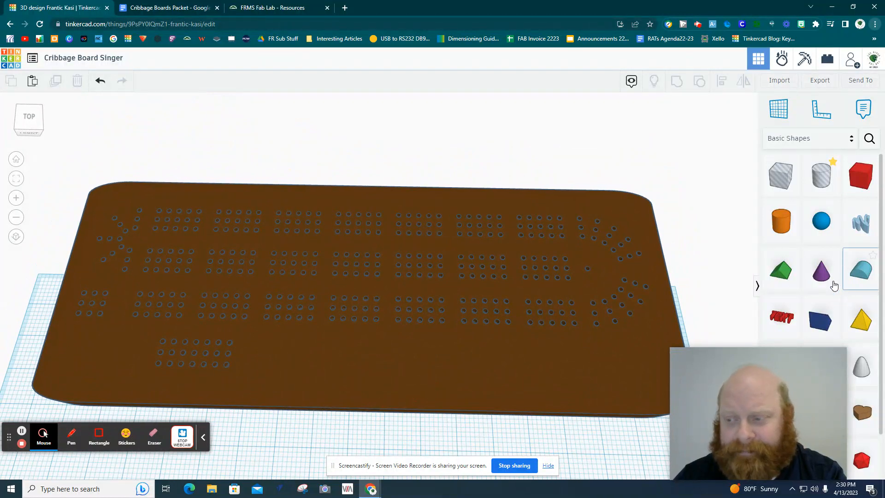
pyautogui.click(343, 366)
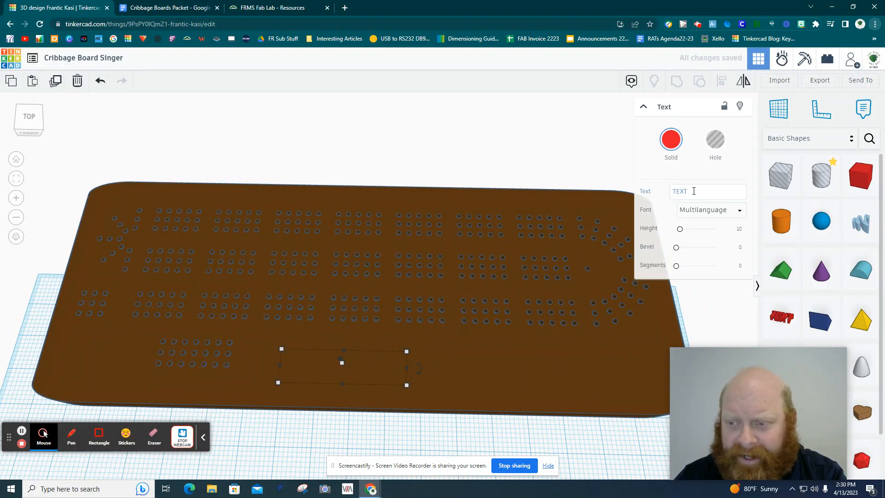
pyautogui.moveTo(693, 191); pyautogui.dragTo(668, 194)
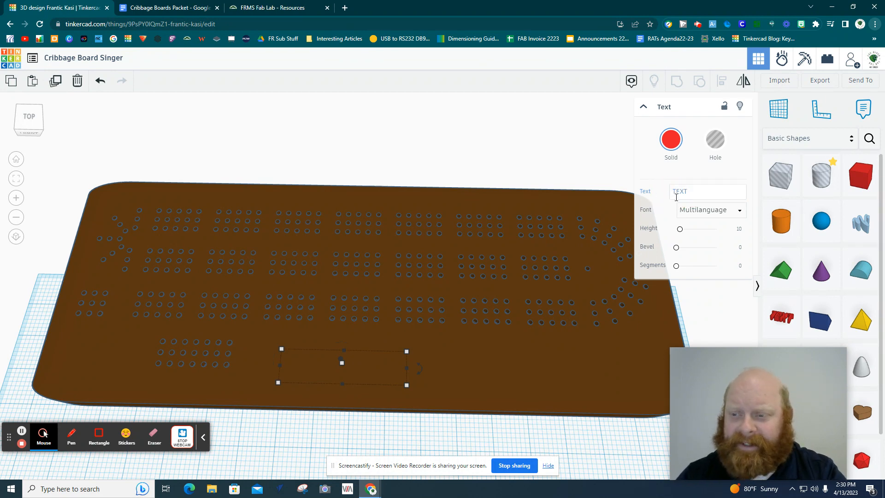
pyautogui.click(683, 191)
pyautogui.click(683, 191)
pyautogui.doubleClick(683, 191)
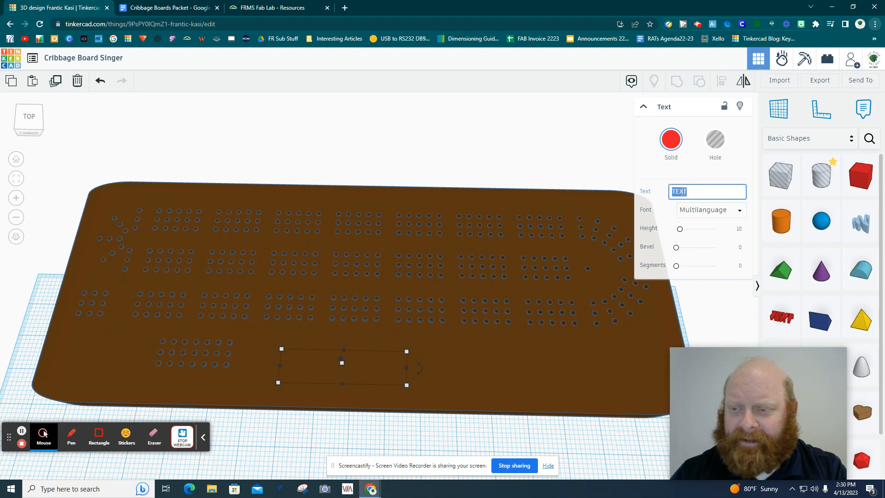
pyautogui.write('Singer')
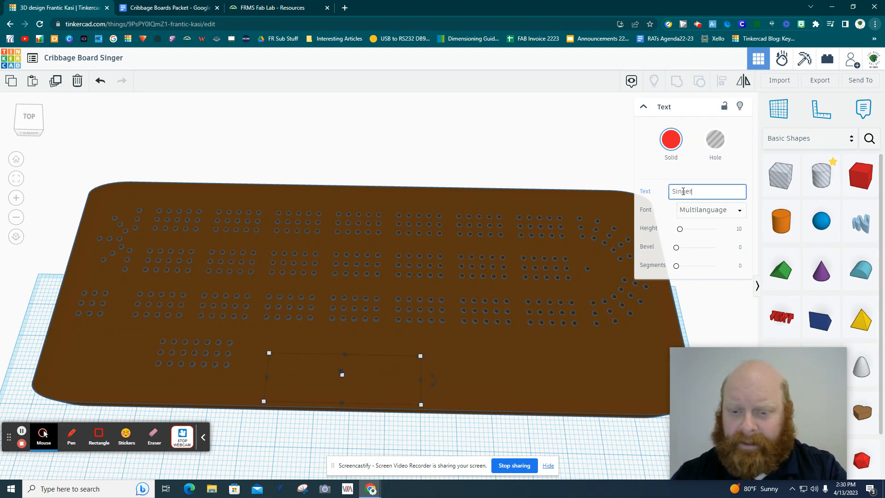
pyautogui.click(705, 210)
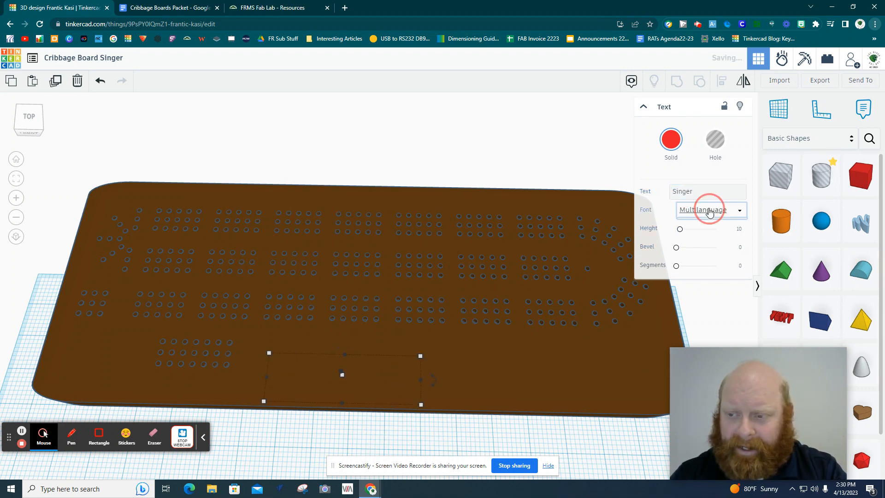
pyautogui.click(687, 239)
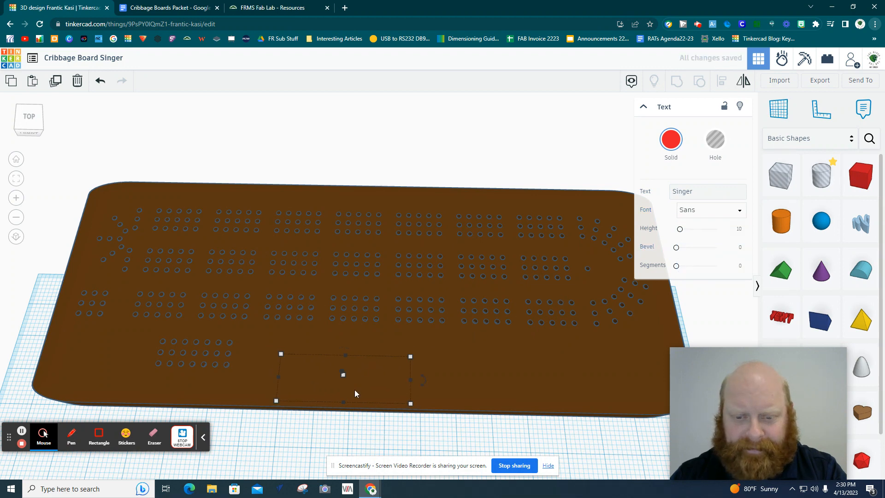
# - Raise the text 1/2 inch so it stands above the board and change it to a hole
pyautogui.moveTo(359, 428); pyautogui.dragTo(349, 403, button='right')
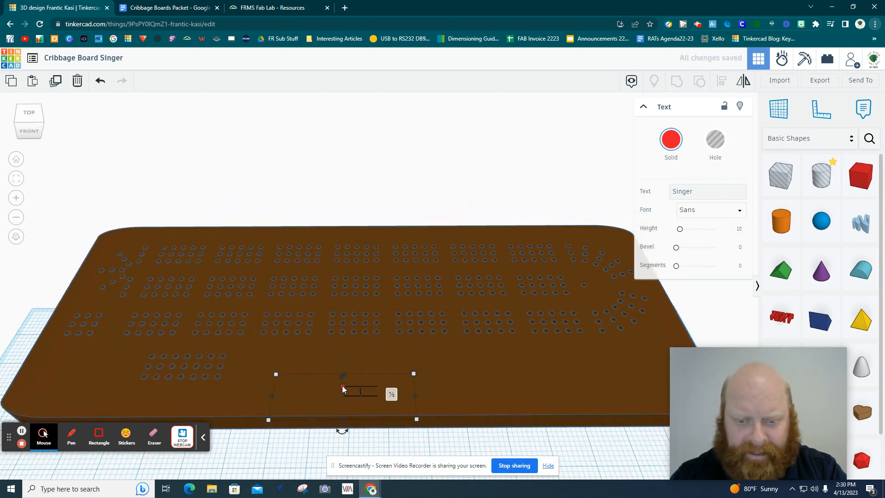
pyautogui.moveTo(341, 379)
pyautogui.mouseDown()
pyautogui.moveTo(340, 364)
pyautogui.moveTo(338, 371)
pyautogui.mouseUp()
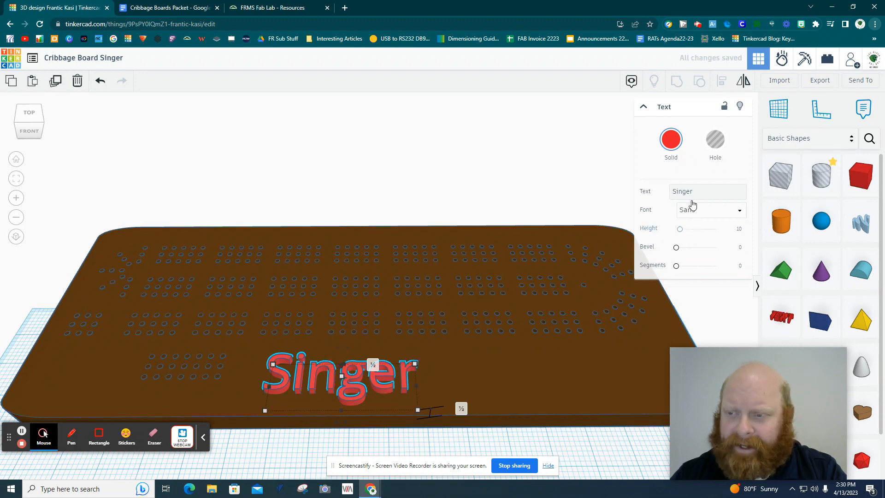
pyautogui.click(715, 140)
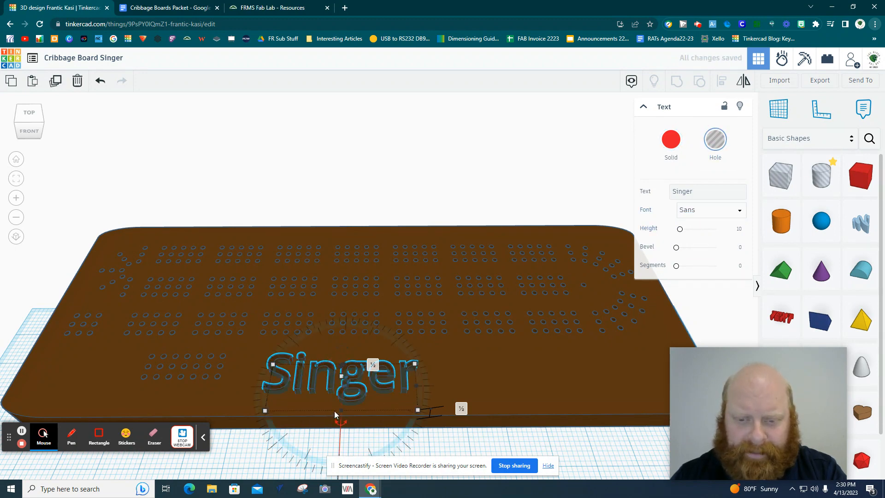
# - Lower the text hole slightly into the board and shift it to the right along the board's front edge
pyautogui.moveTo(382, 437); pyautogui.dragTo(383, 378, button='right')
pyautogui.moveTo(371, 426)
pyautogui.mouseDown(button='right')
pyautogui.moveTo(380, 408)
pyautogui.moveTo(382, 422)
pyautogui.mouseUp(button='right')
pyautogui.moveTo(344, 323); pyautogui.dragTo(343, 334)
pyautogui.moveTo(399, 431); pyautogui.dragTo(339, 395, button='right')
pyautogui.click(338, 388)
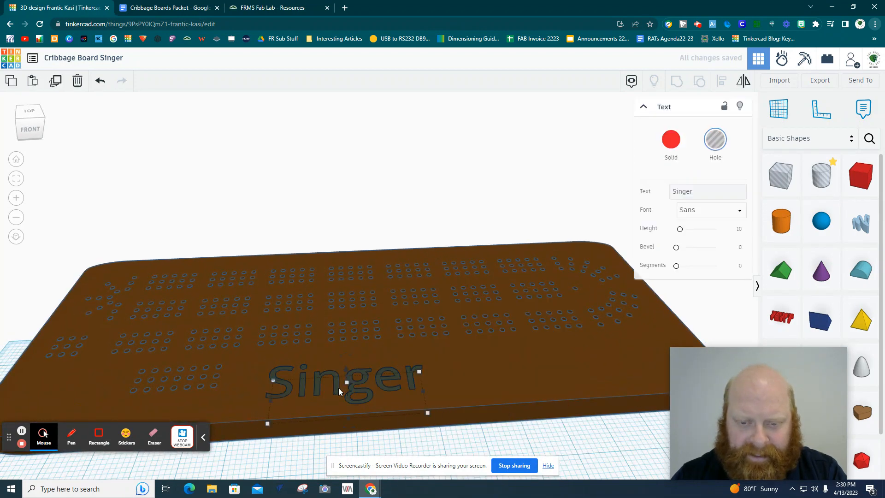
pyautogui.press('Right')
pyautogui.press('Right')
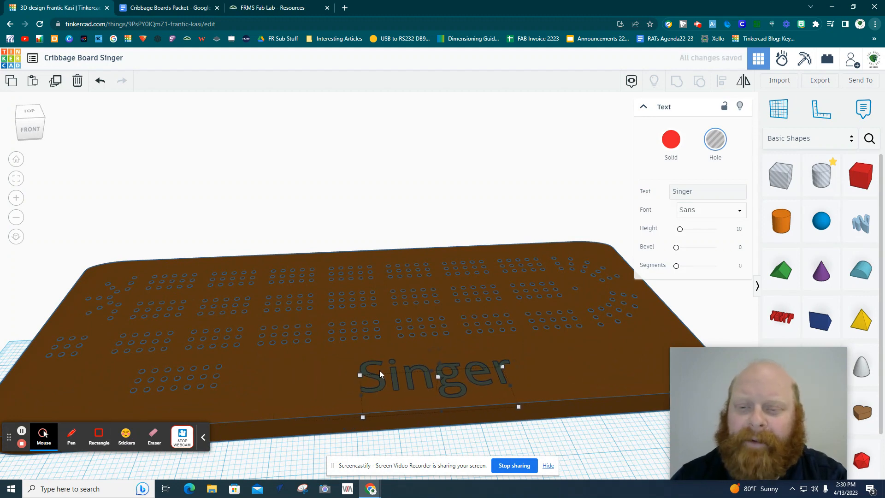
# - Replace the wording of the text hole with "Brewers Logo"
pyautogui.click(707, 194)
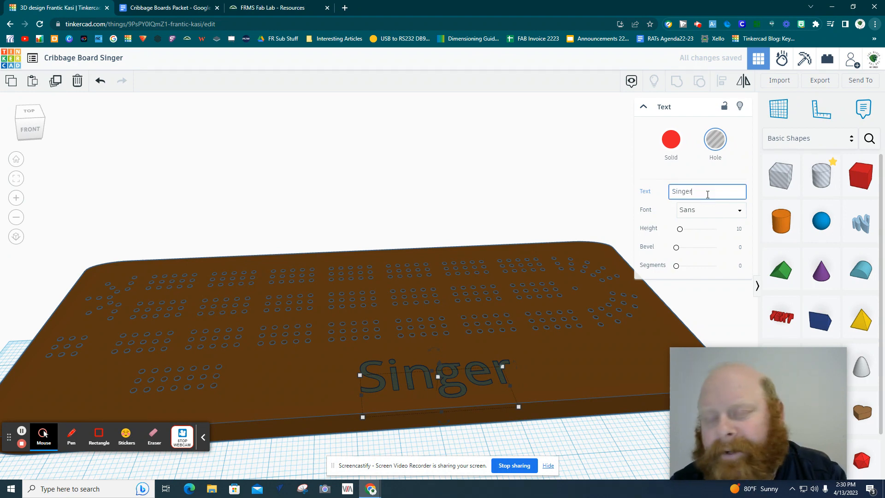
pyautogui.moveTo(707, 194); pyautogui.dragTo(670, 192)
pyautogui.write('Brewr')
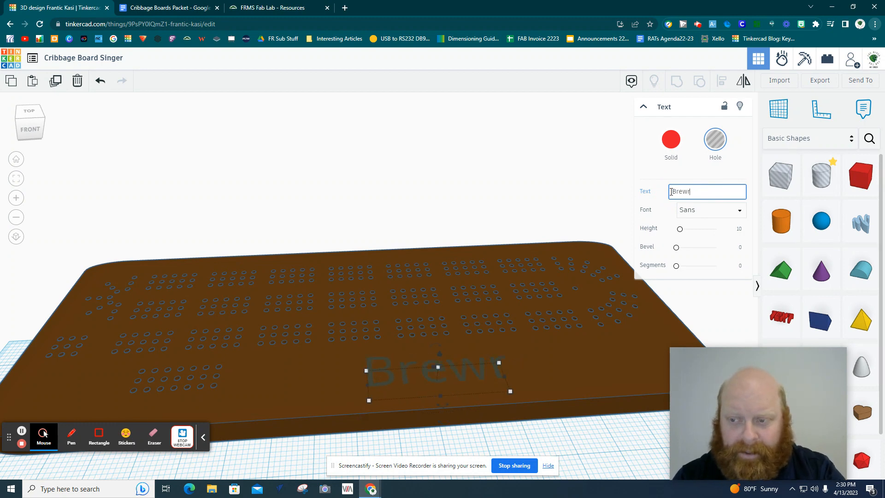
pyautogui.press('BackSpace')
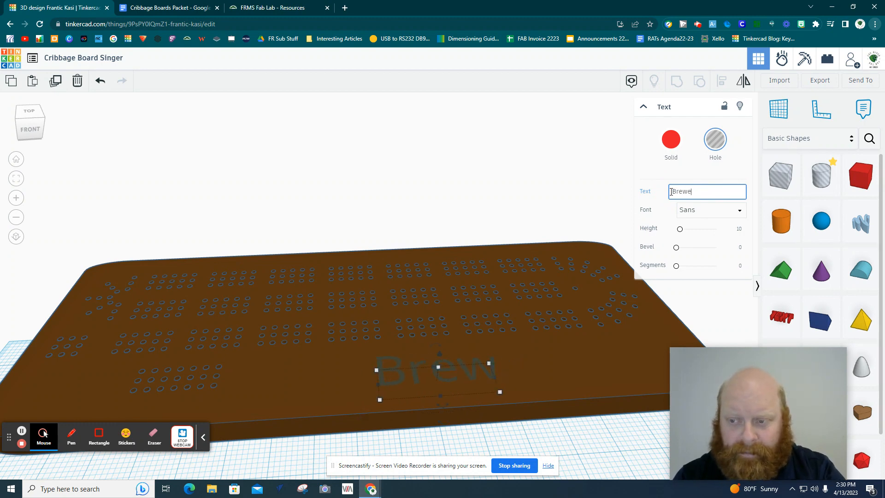
pyautogui.write('ers Logo')
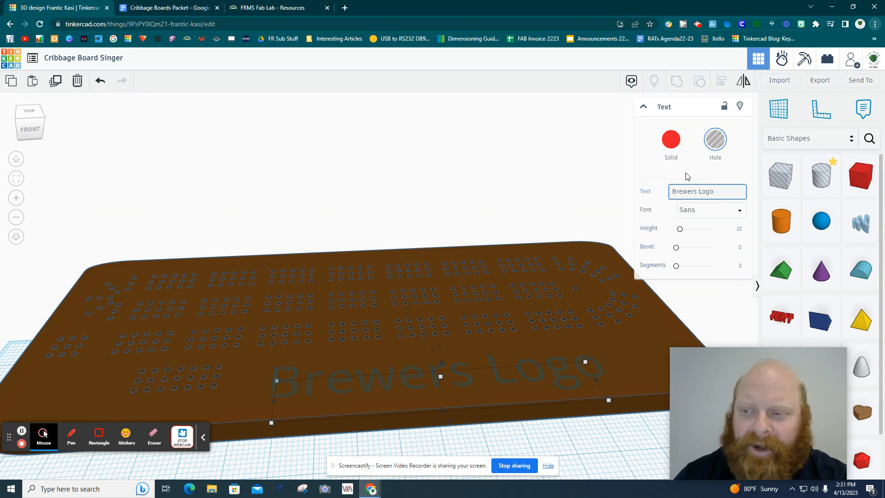
# - Group the text hole with the board to engrave the lettering
pyautogui.click(441, 443)
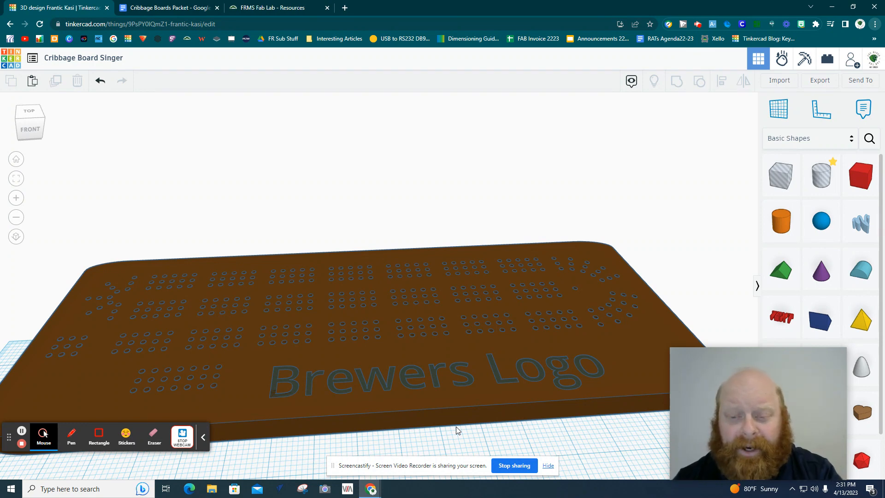
pyautogui.moveTo(455, 427); pyautogui.dragTo(392, 324)
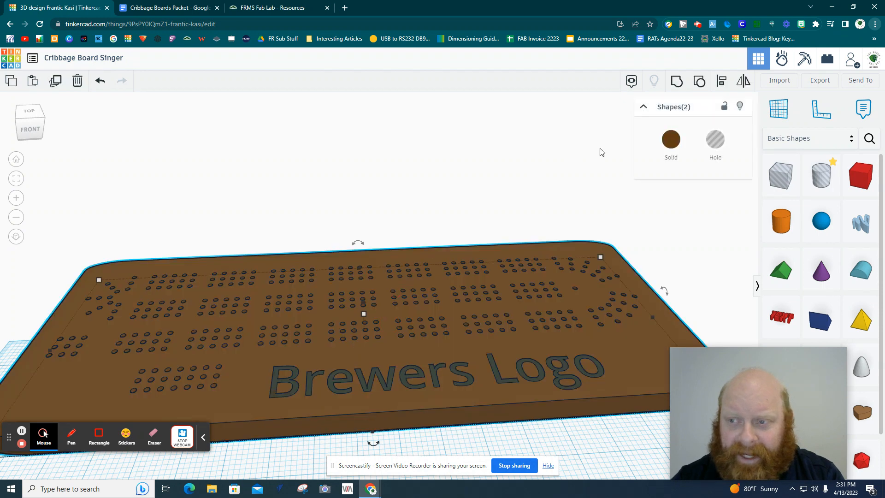
pyautogui.click(676, 83)
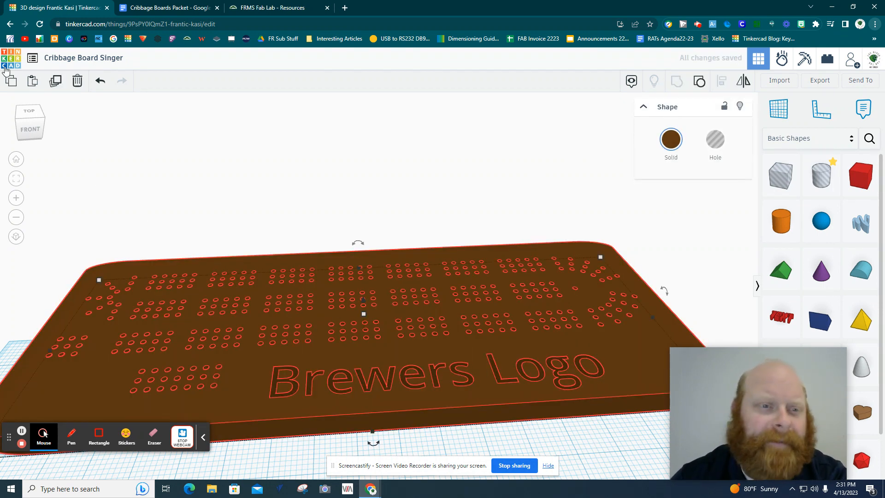
# - Check the orthographic sketch page in the Cribbage Boards Packet document, then return to Tinkercad and examine the board's top, front, right and isometric views
pyautogui.click(141, 7)
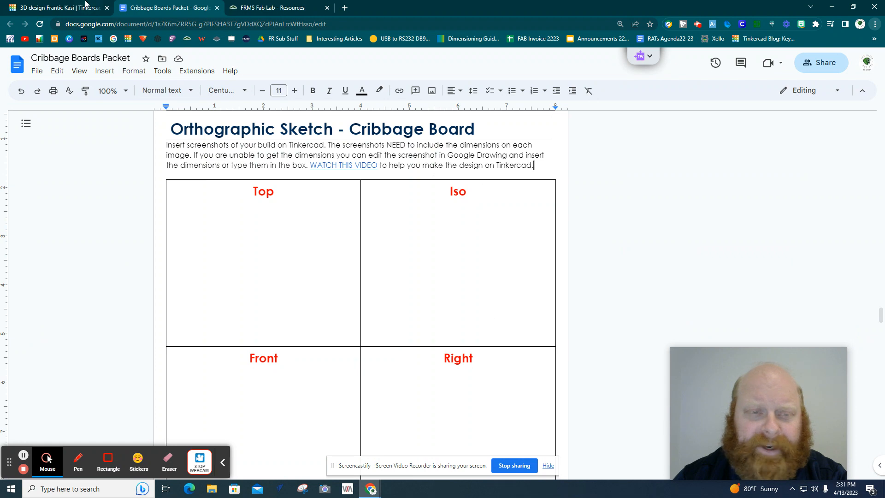
pyautogui.click(73, 9)
pyautogui.click(26, 108)
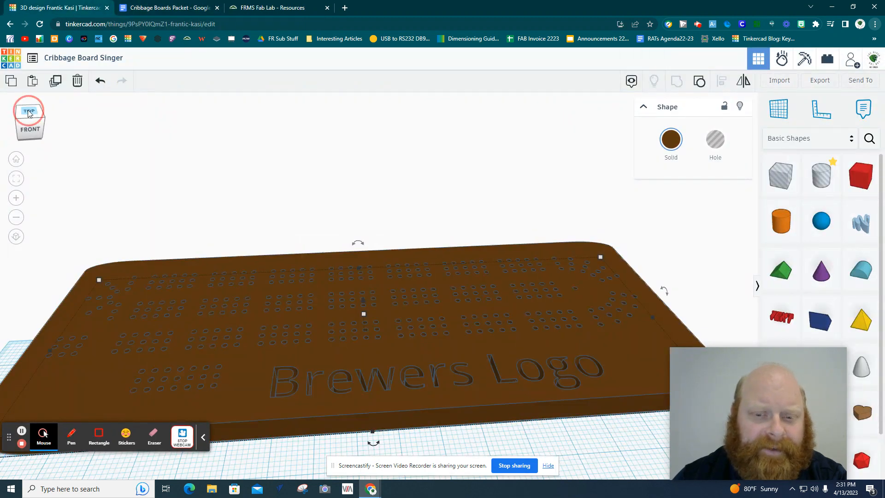
pyautogui.click(245, 128)
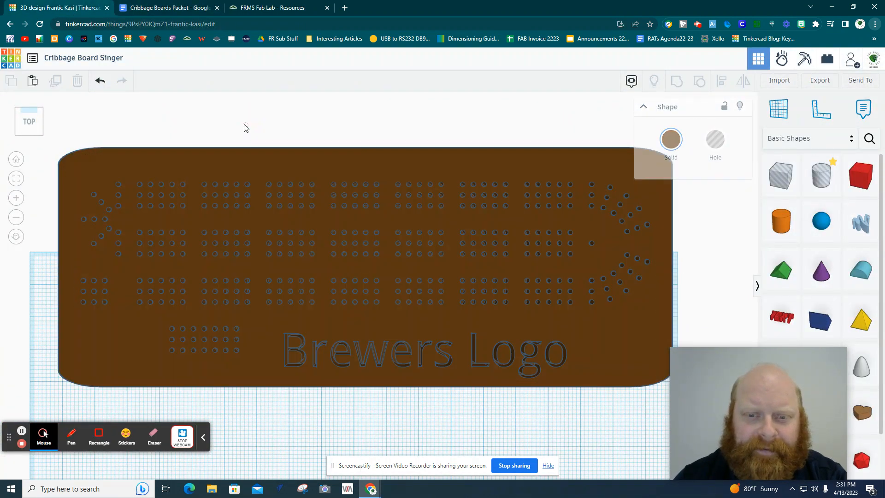
pyautogui.click(28, 134)
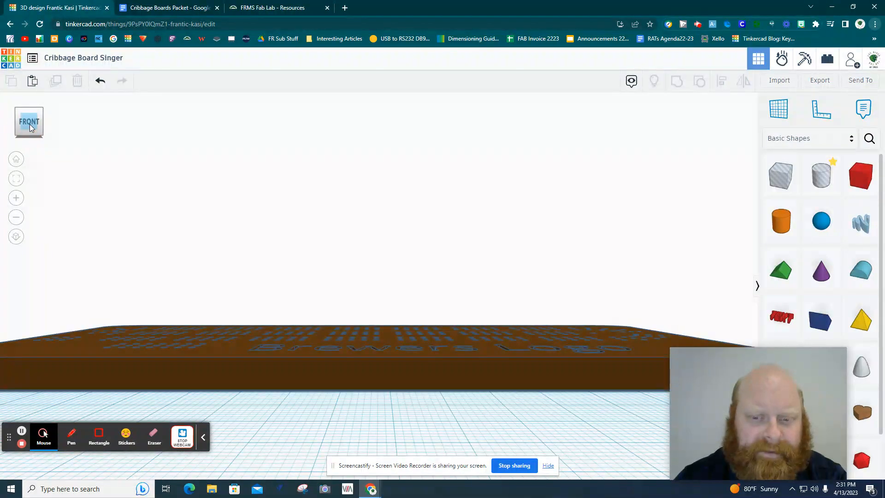
pyautogui.click(46, 121)
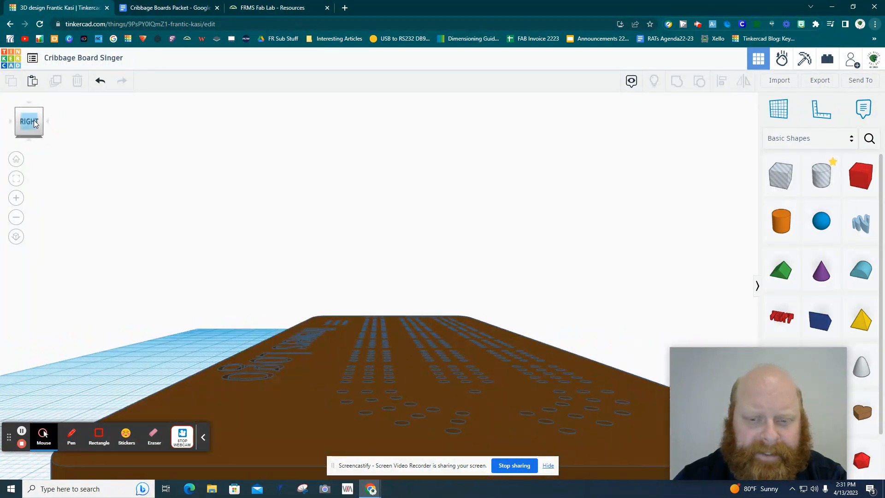
pyautogui.click(16, 108)
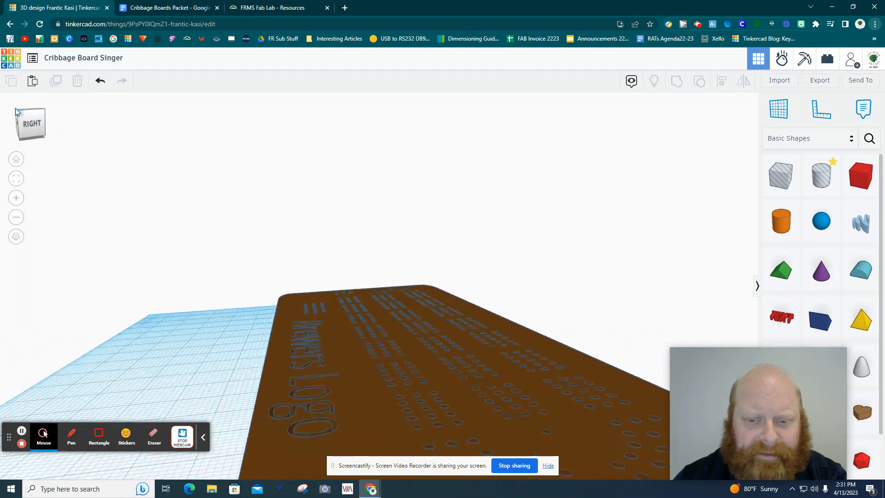